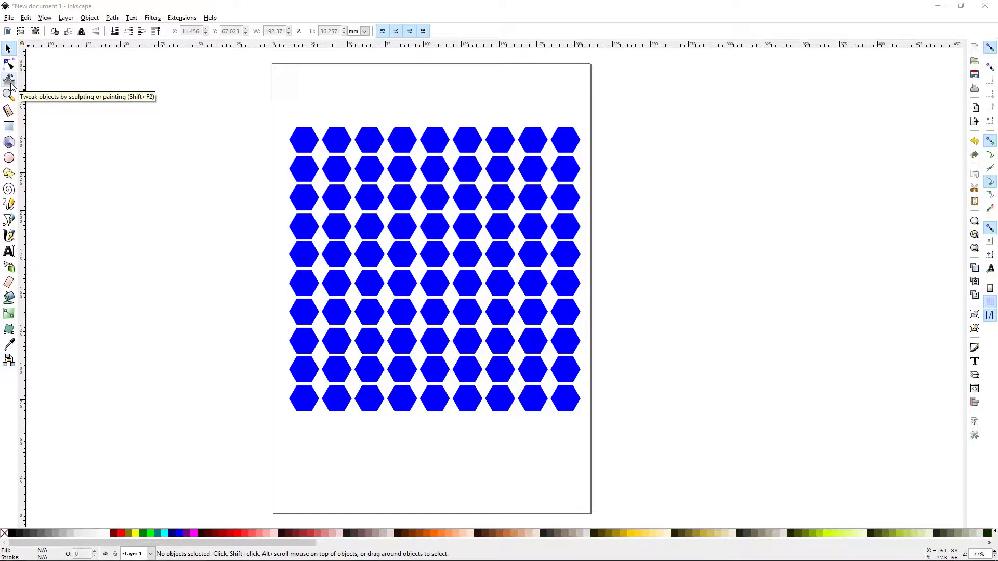
Select all 144 hexagons by rubber-band drag and Ctrl+A, deselecting after each try
click(10, 82)
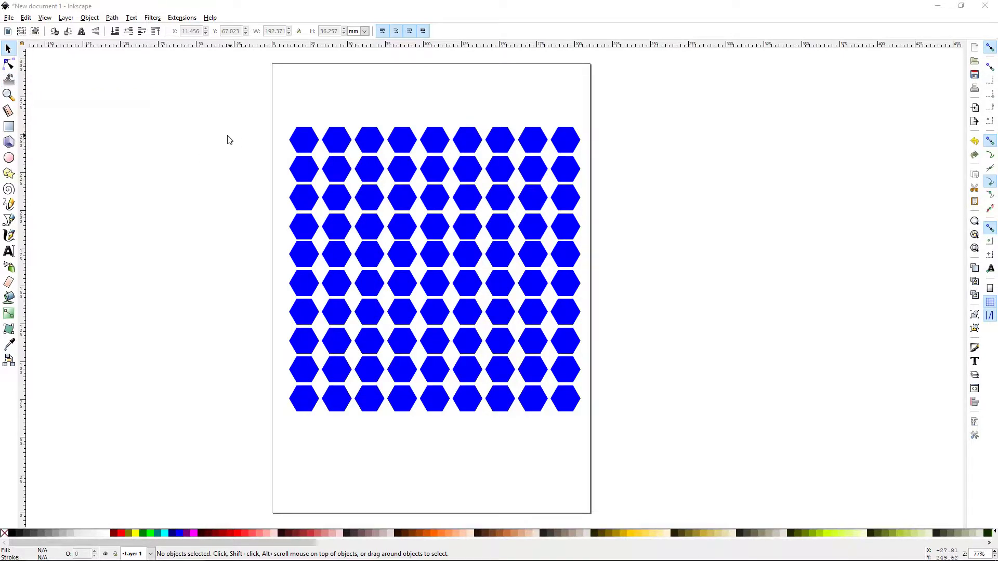
click(9, 50)
drag(192, 90, 619, 444)
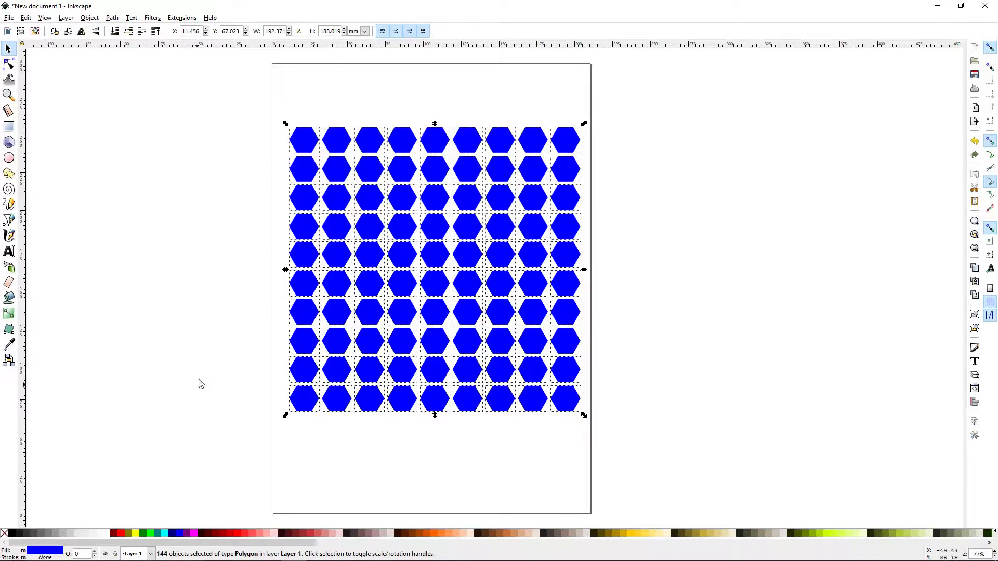
click(198, 358)
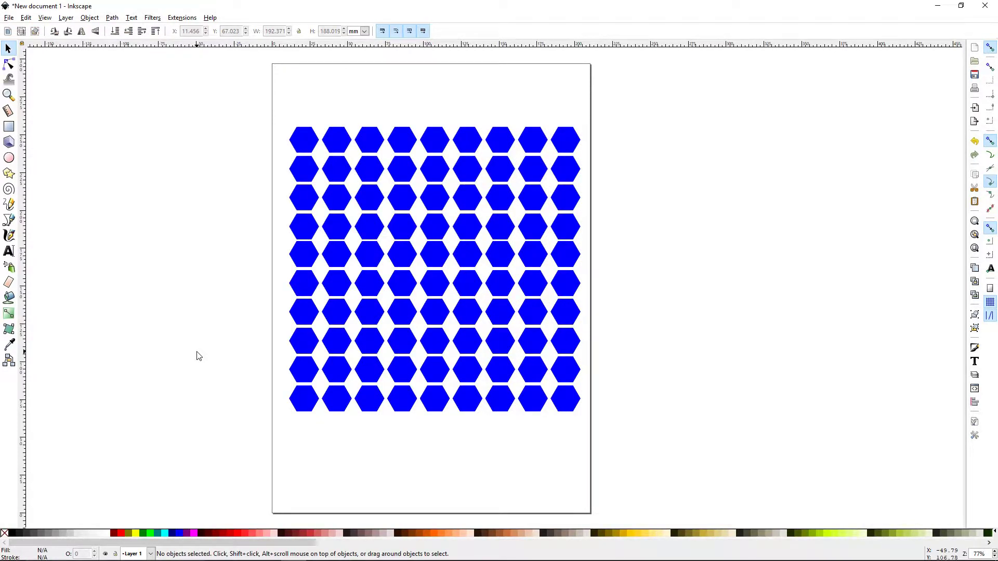
key(ctrl+a)
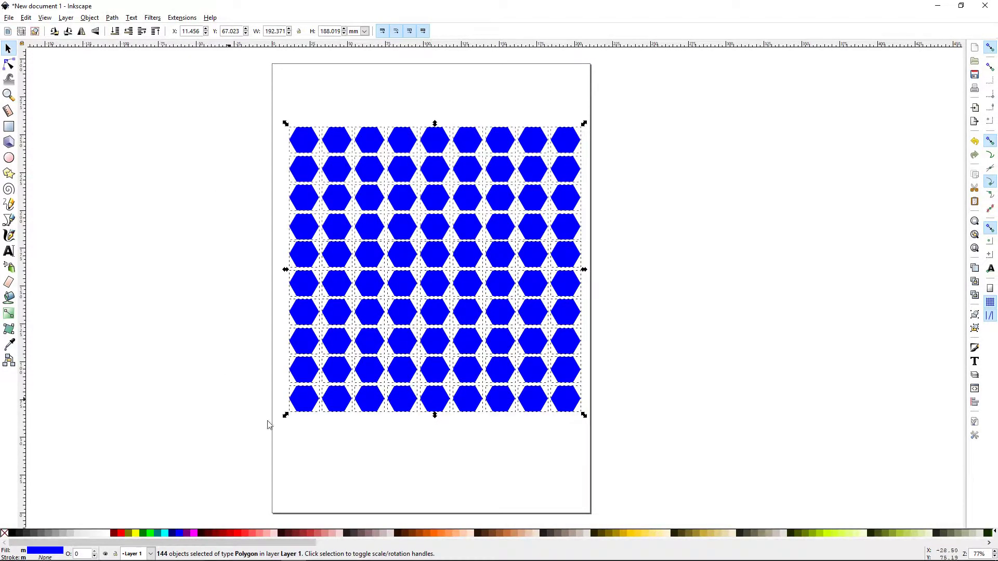
click(203, 259)
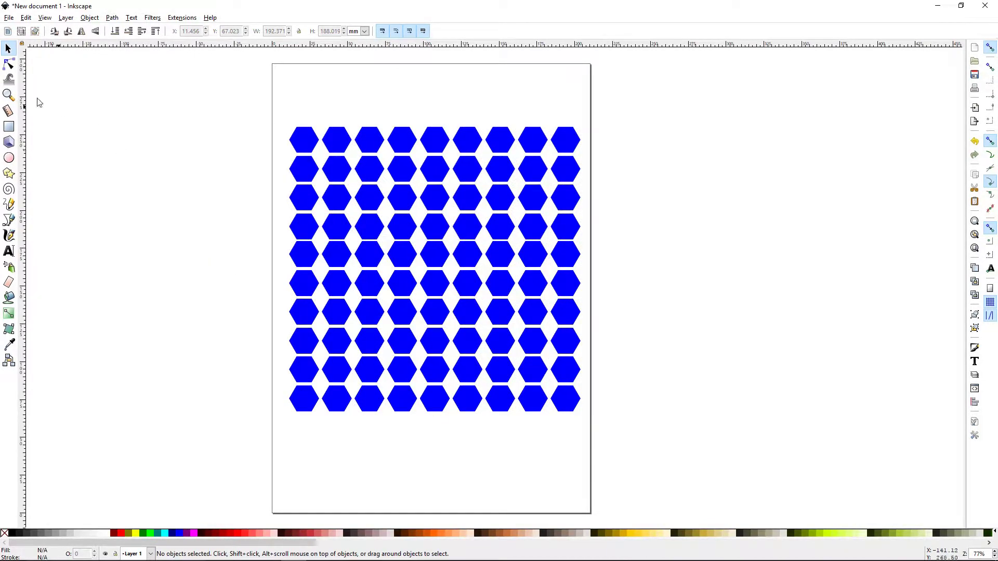
With the Tweak tool active, set brush width 29 and force 20, and check the pressure option
key(w)
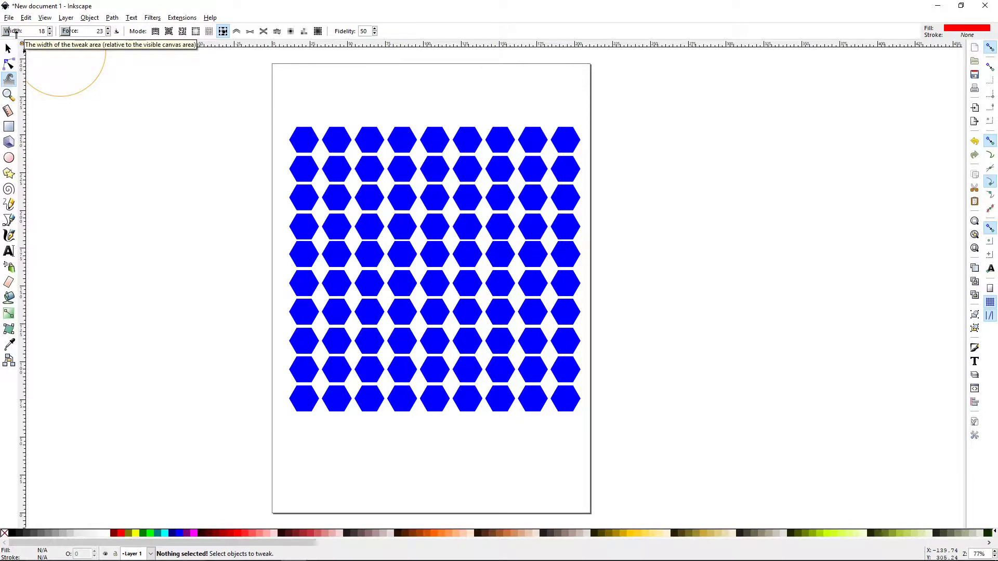
scroll(24, 31, up, 5)
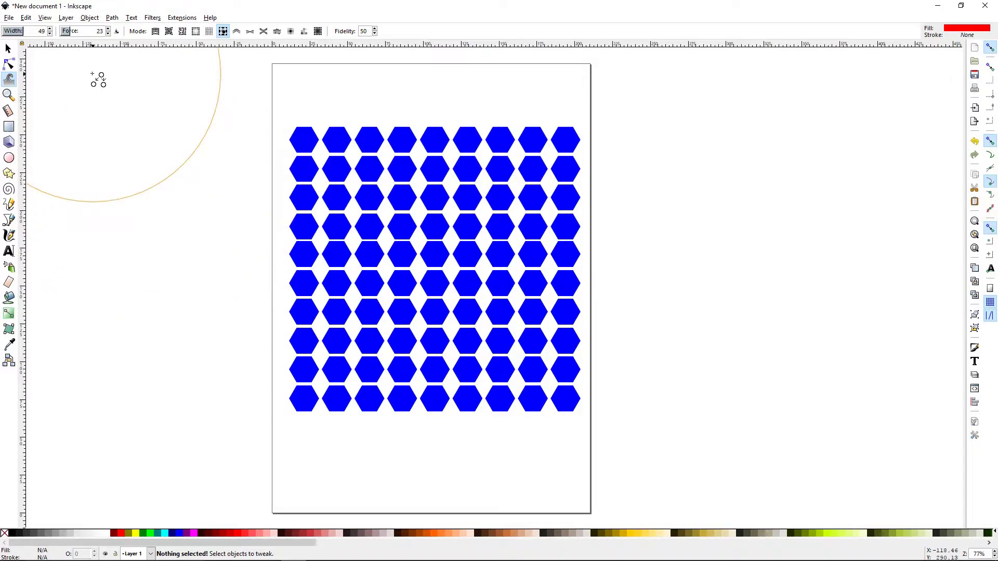
click(82, 31)
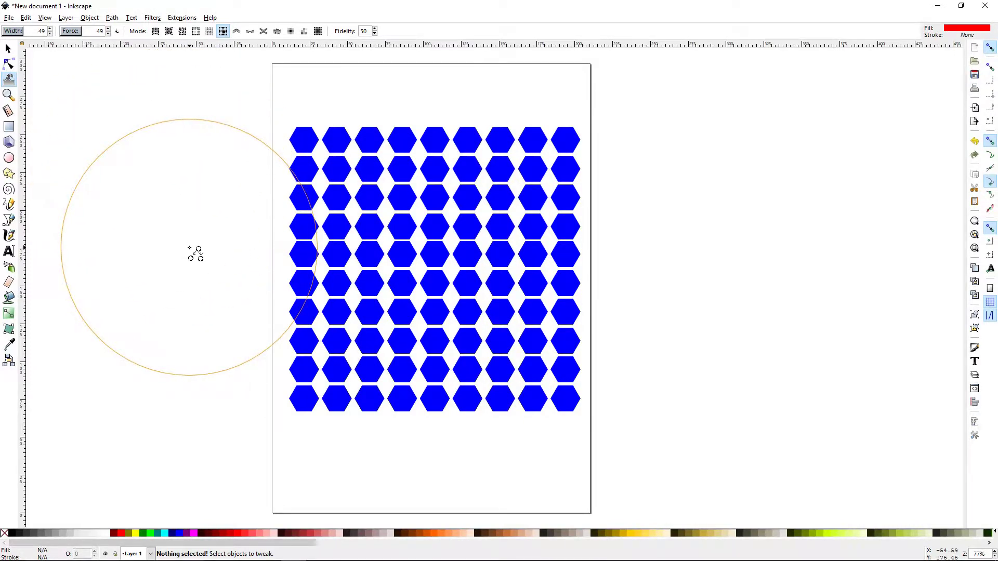
click(68, 31)
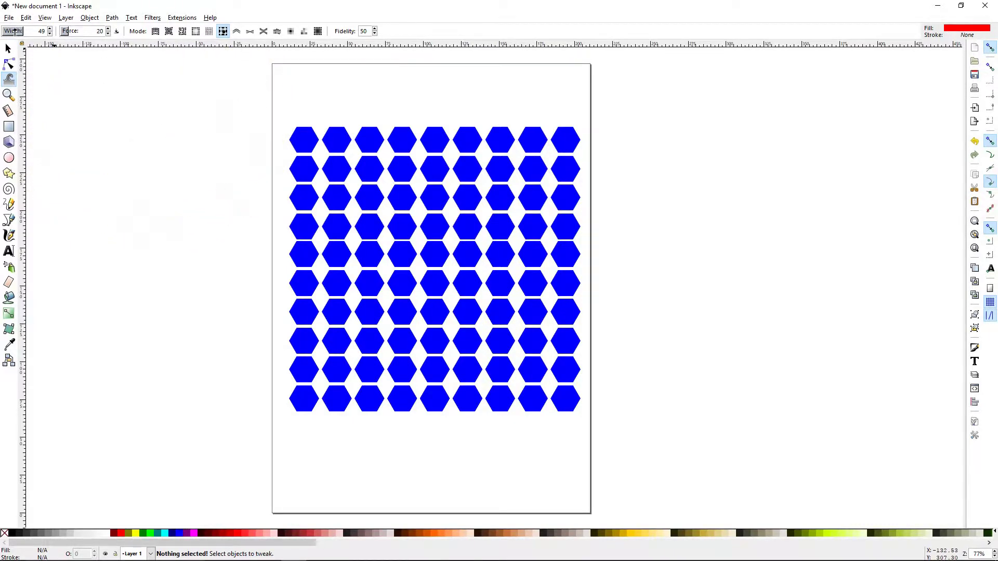
scroll(14, 32, down, 2)
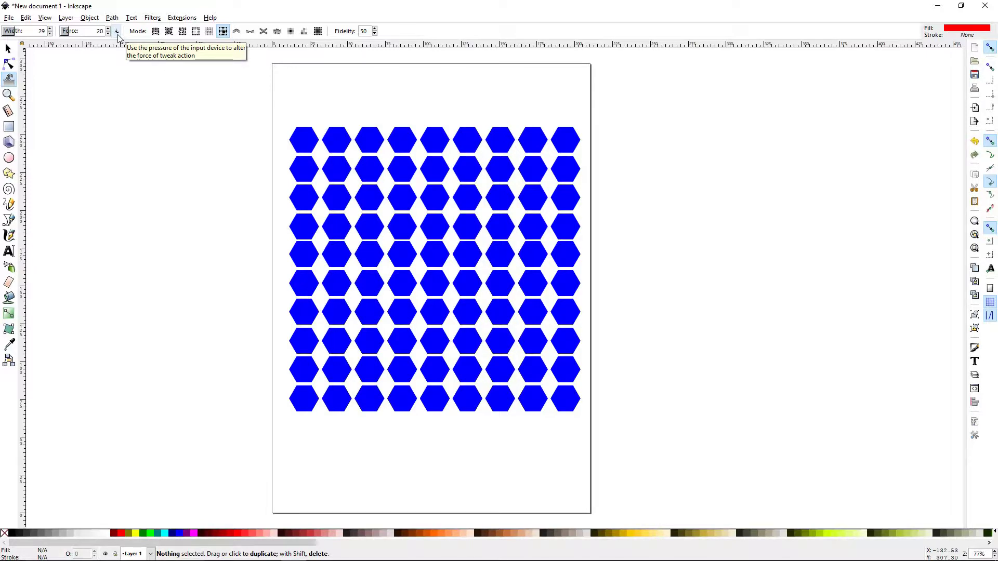
click(126, 70)
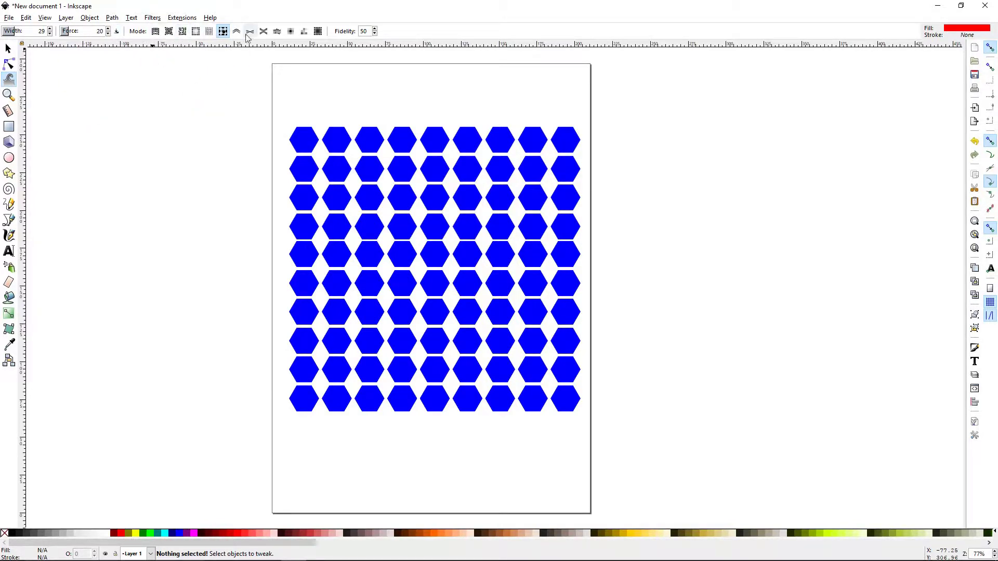
In Move mode, select all 144 hexagons, push a hole into the grid's top, then undo
click(156, 33)
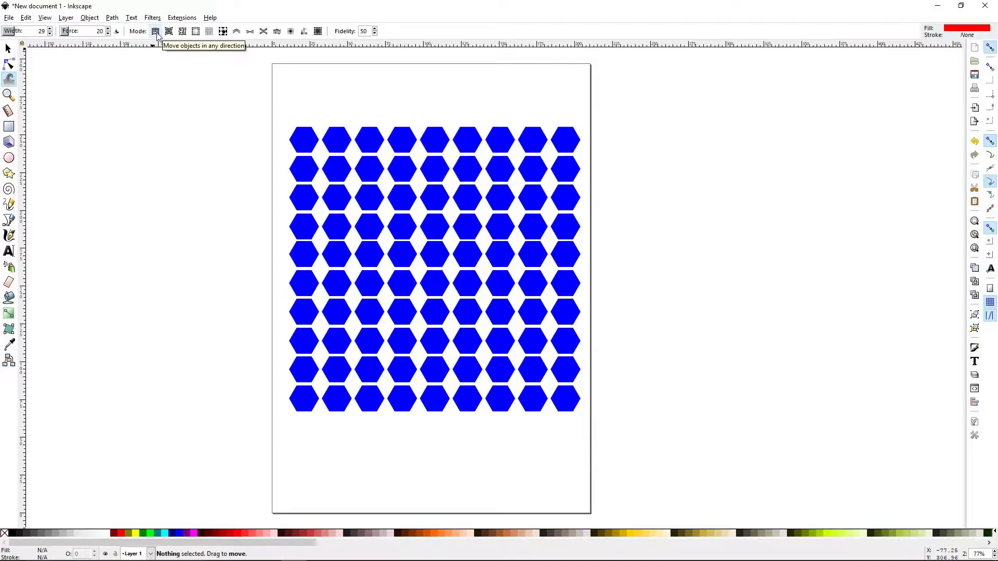
click(107, 67)
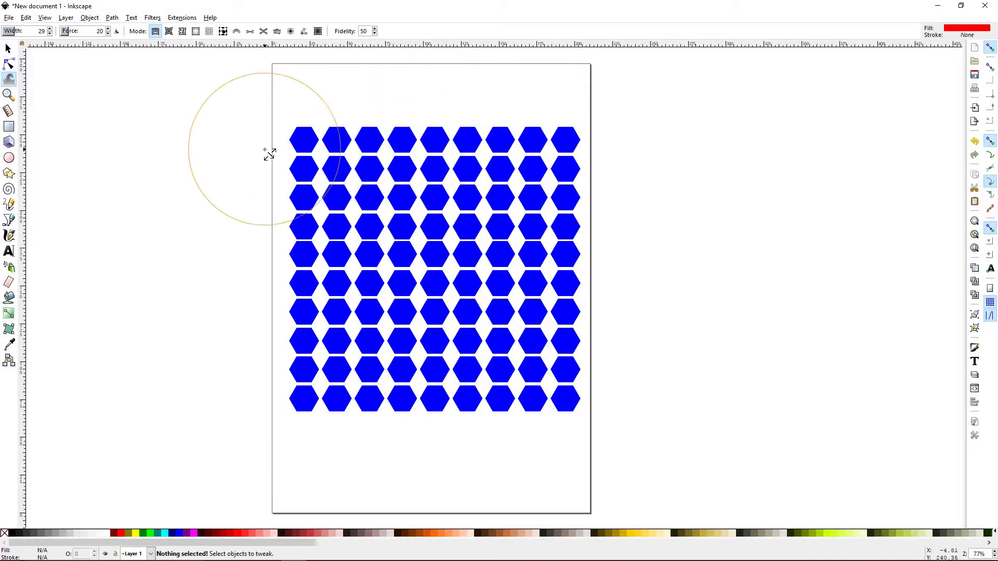
click(8, 48)
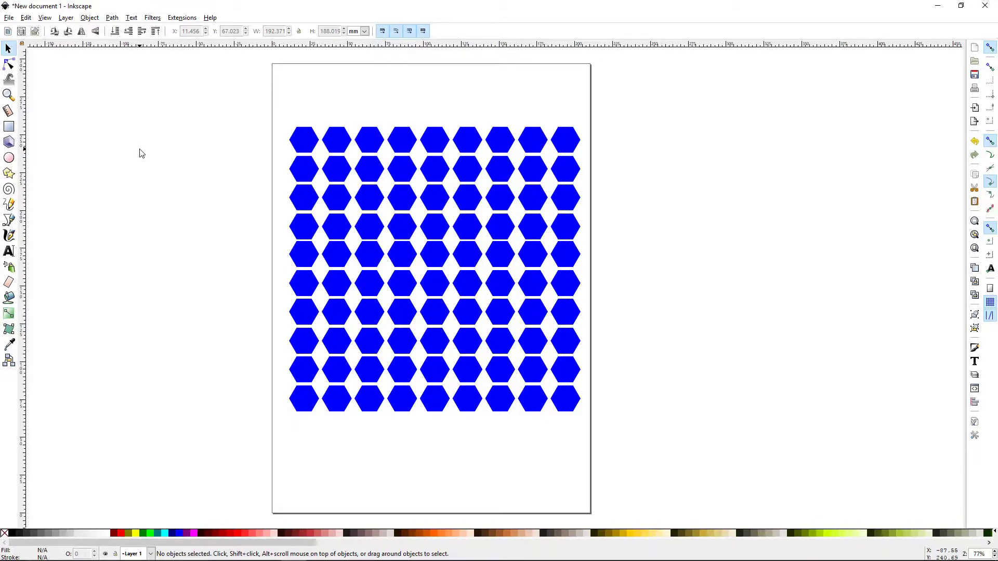
key(ctrl+a)
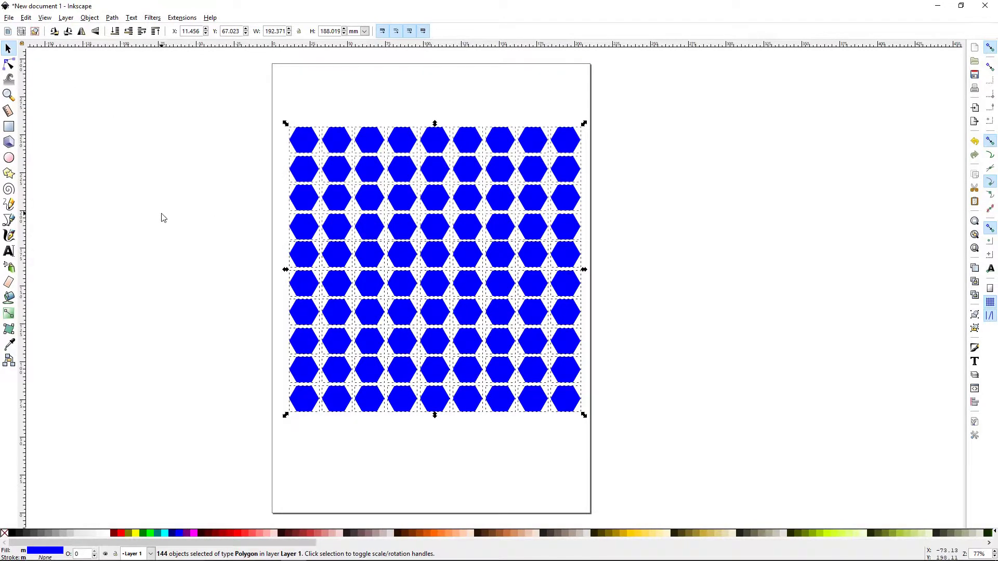
key(w)
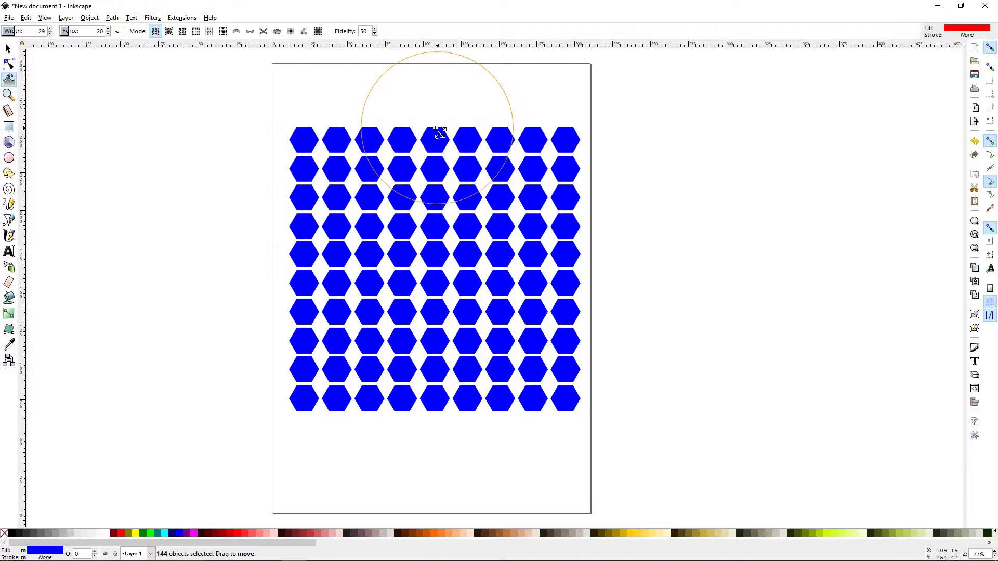
drag(434, 132, 436, 230)
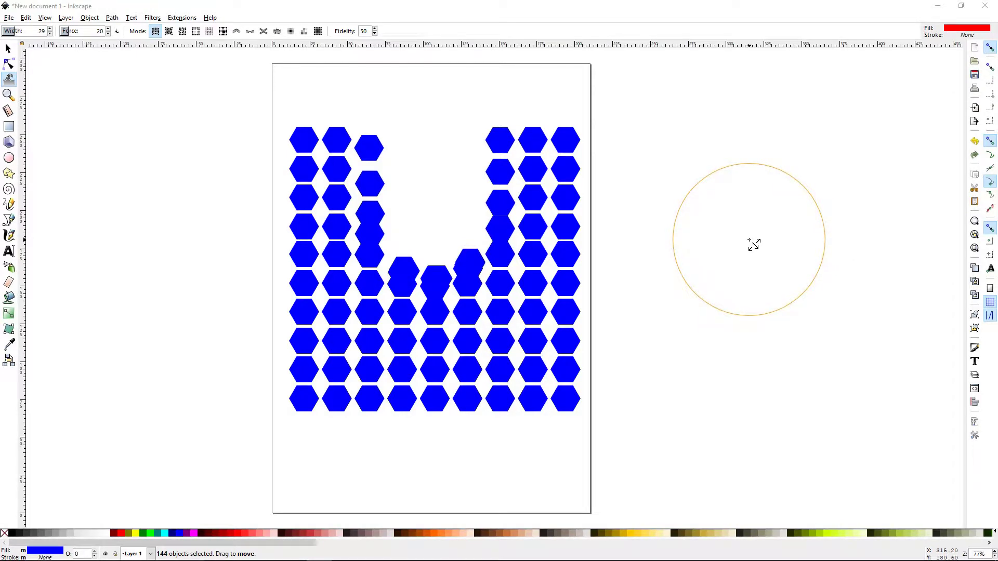
key(ctrl+z)
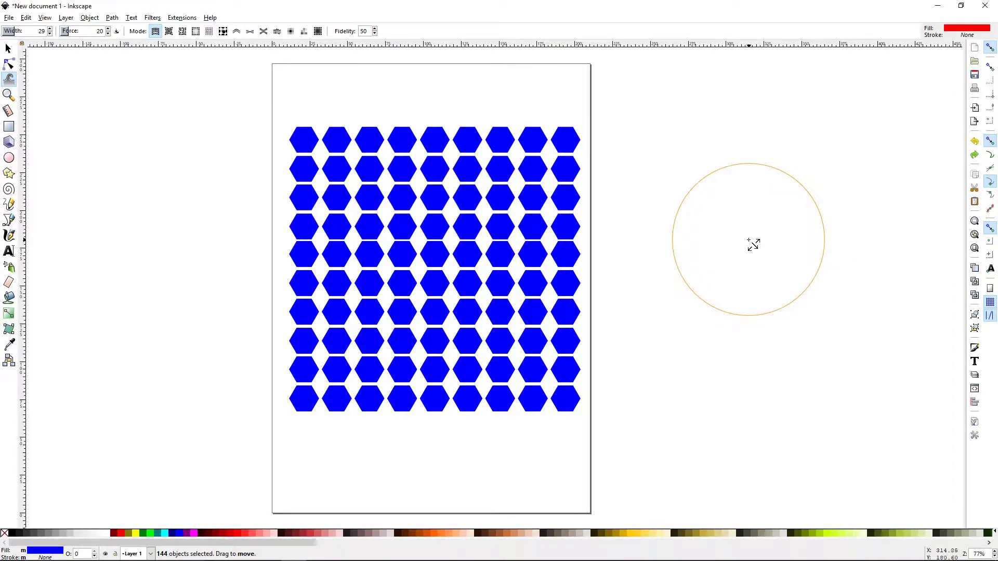
Pull hexagons into a central clump in Attract mode at width 60, force 38, then undo
click(170, 33)
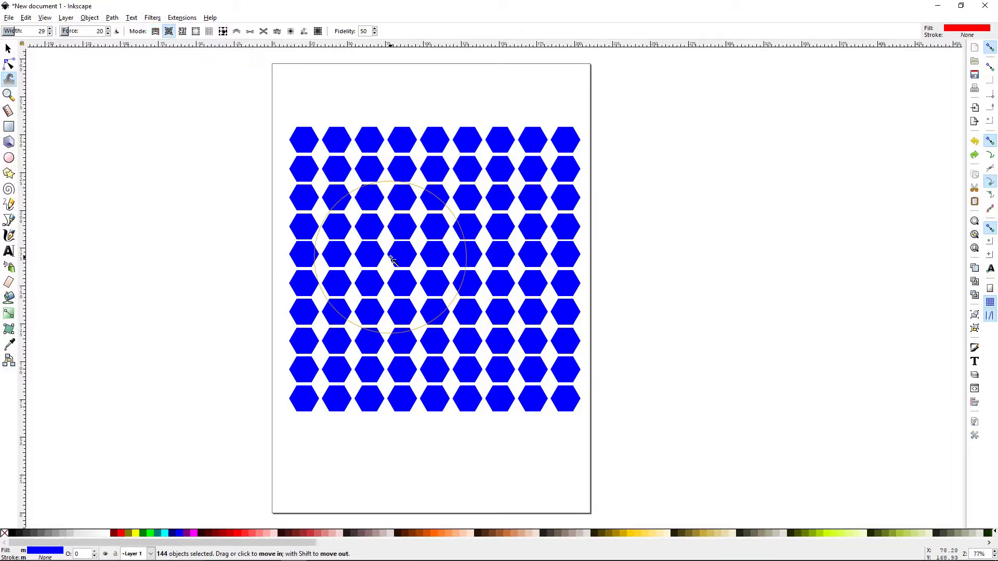
click(28, 33)
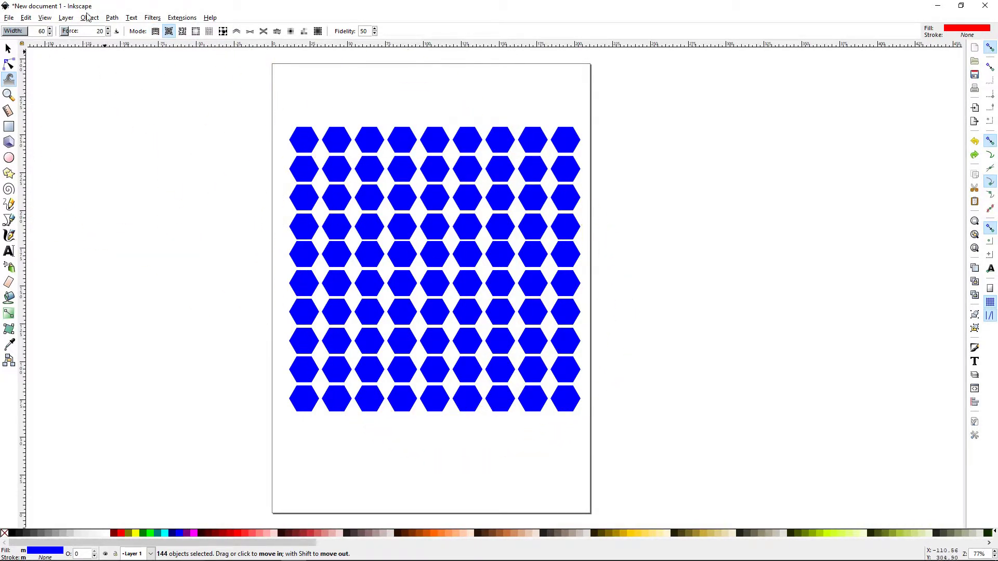
click(77, 31)
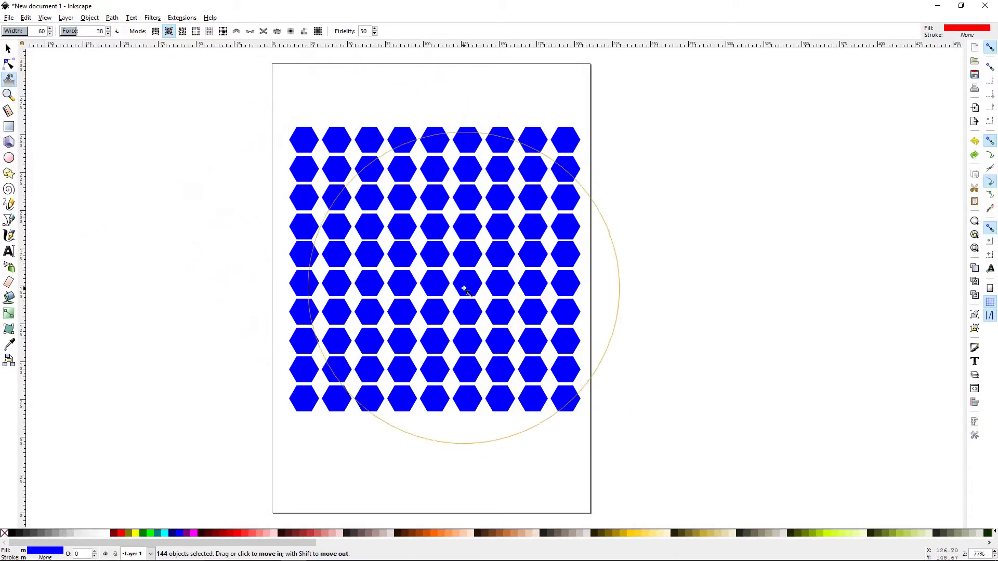
drag(436, 263, 437, 262)
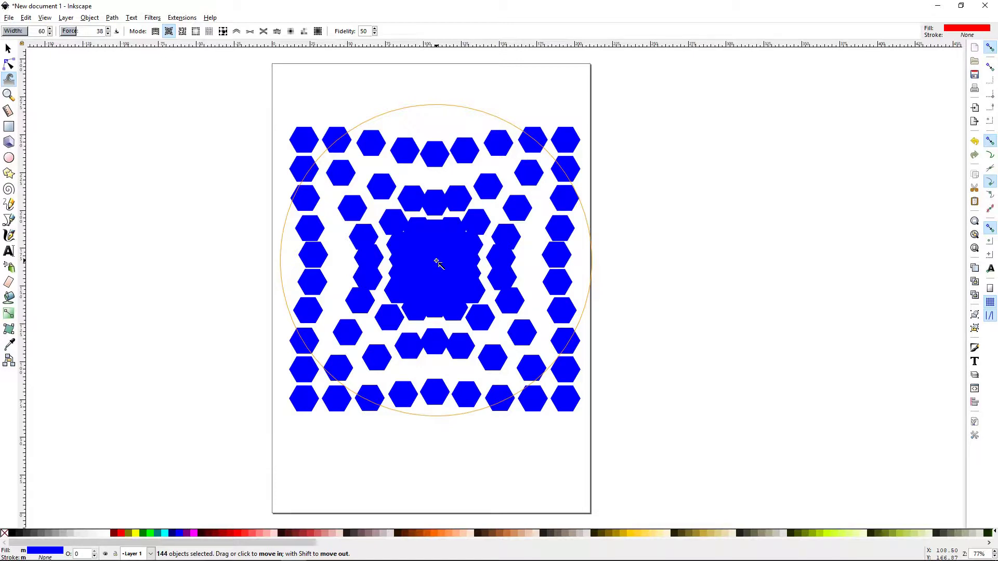
key(ctrl+z)
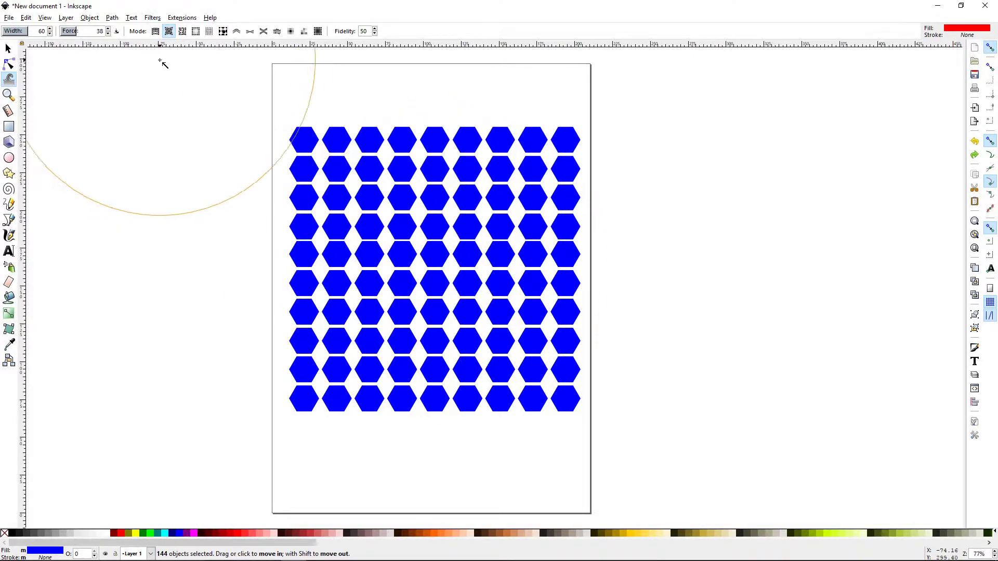
Scatter hexagons in random-direction mode at force 28, then undo the stroke
click(183, 31)
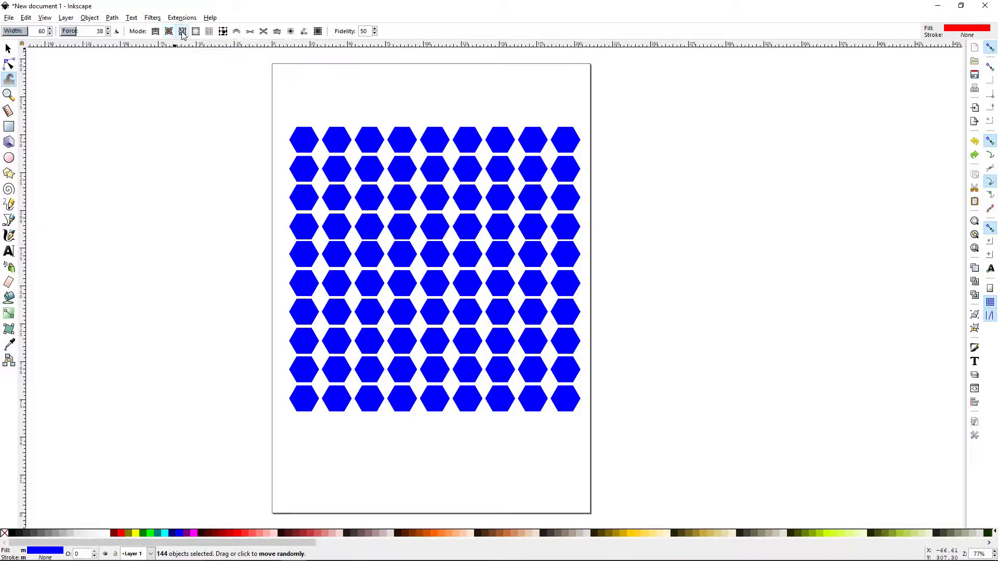
click(73, 32)
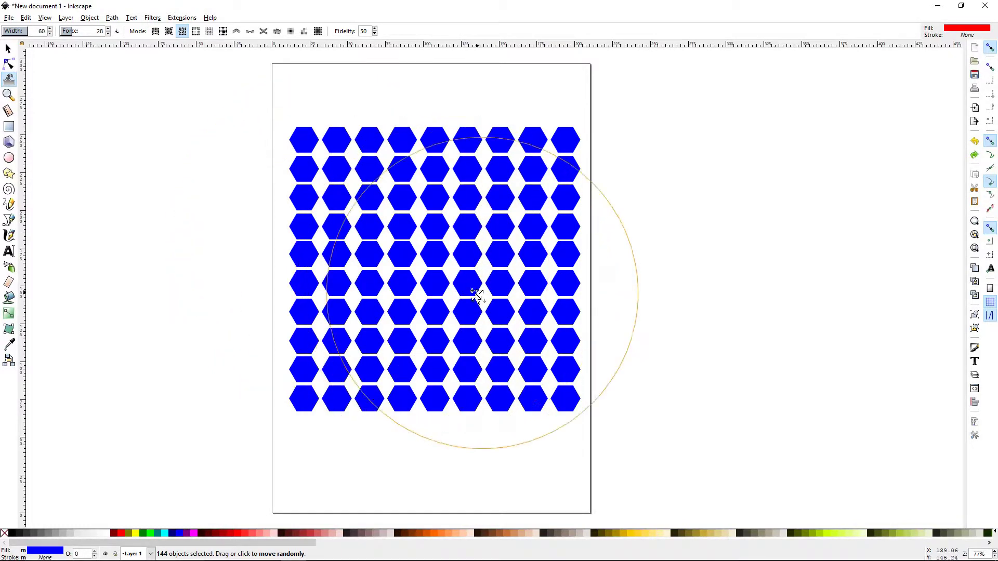
mouse_move(509, 291)
mouse_down()
mouse_move(463, 266)
mouse_move(425, 281)
mouse_move(475, 322)
mouse_up()
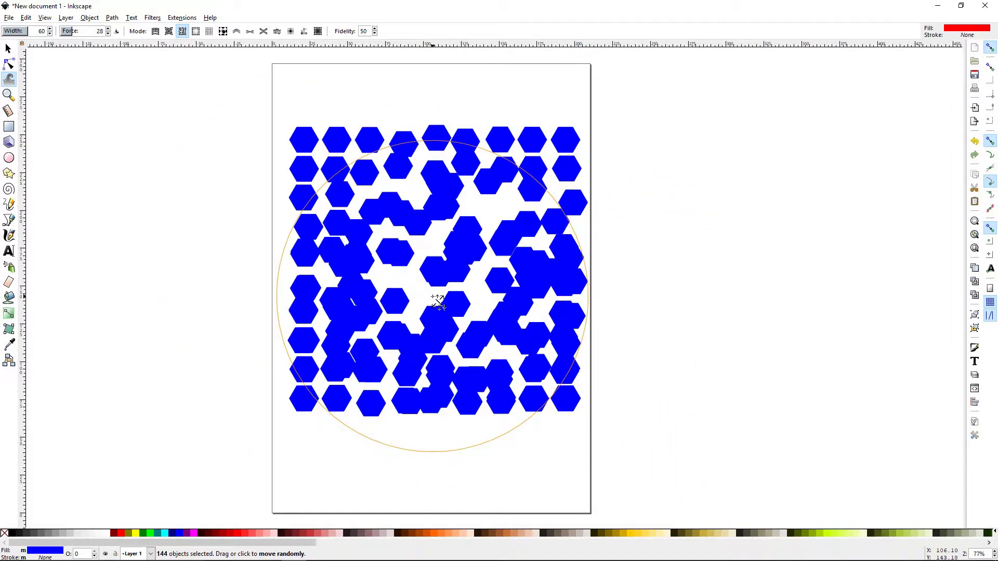
key(ctrl+z)
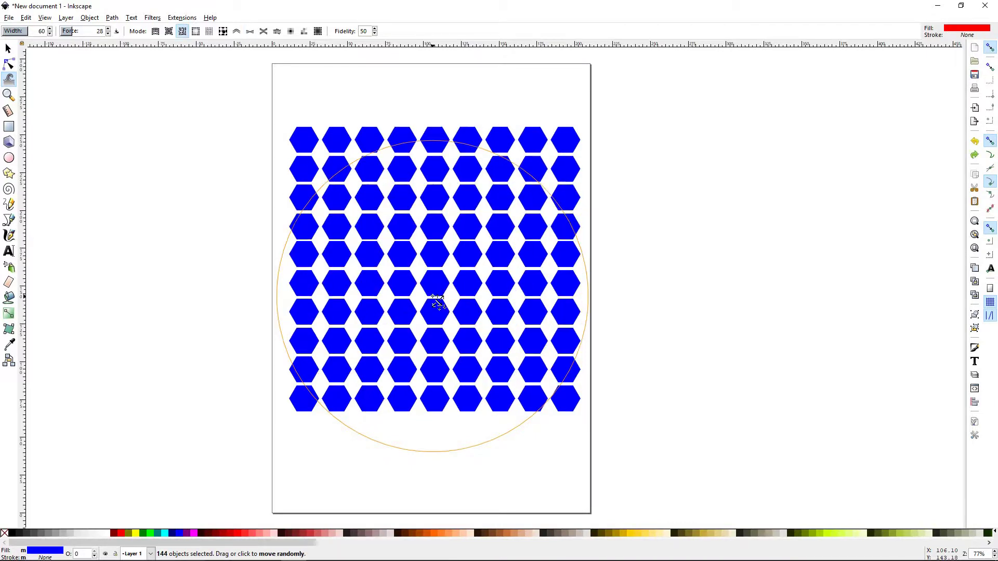
Shrink the hexagons near the grid centre in Scale mode, then undo
click(196, 32)
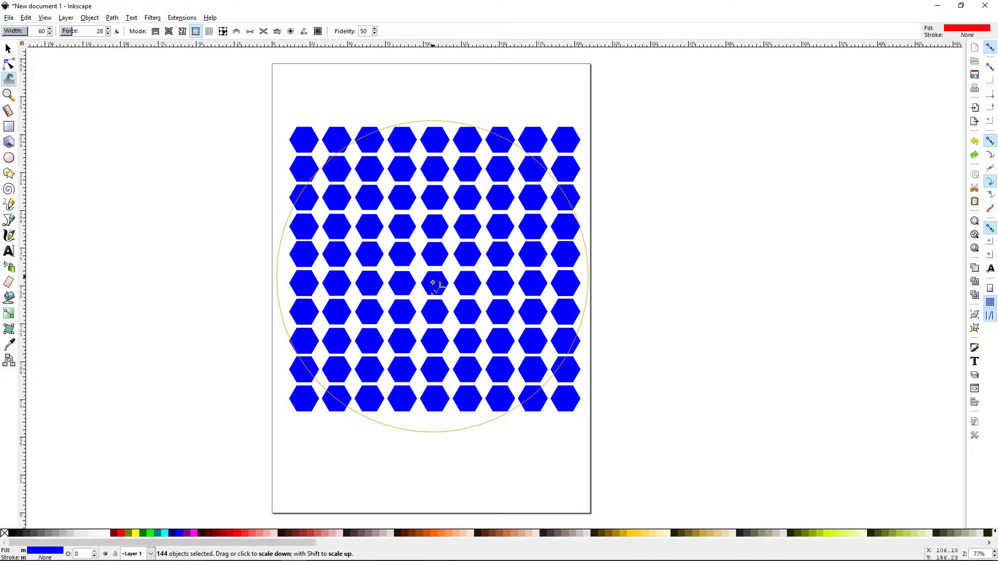
mouse_move(433, 283)
mouse_down()
mouse_move(434, 341)
mouse_move(431, 276)
mouse_up()
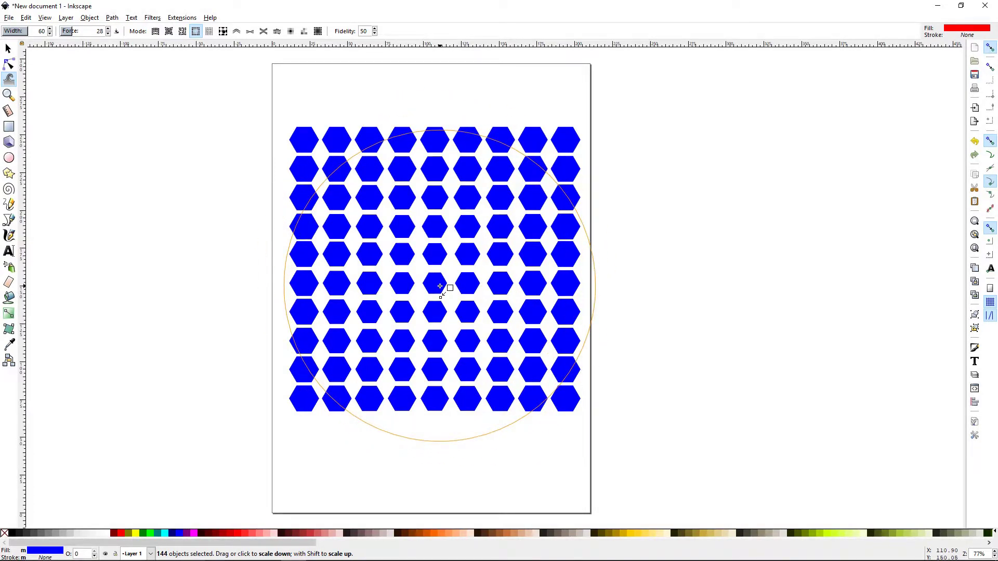
key(shift+s)
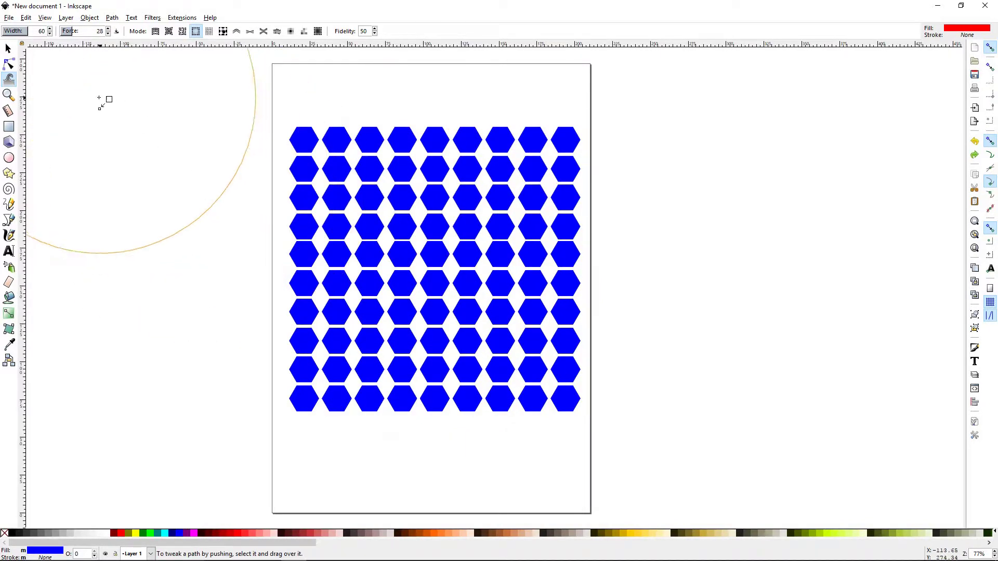
Raise the force to 74, scale down hexagons across the grid's centre, then undo
click(88, 33)
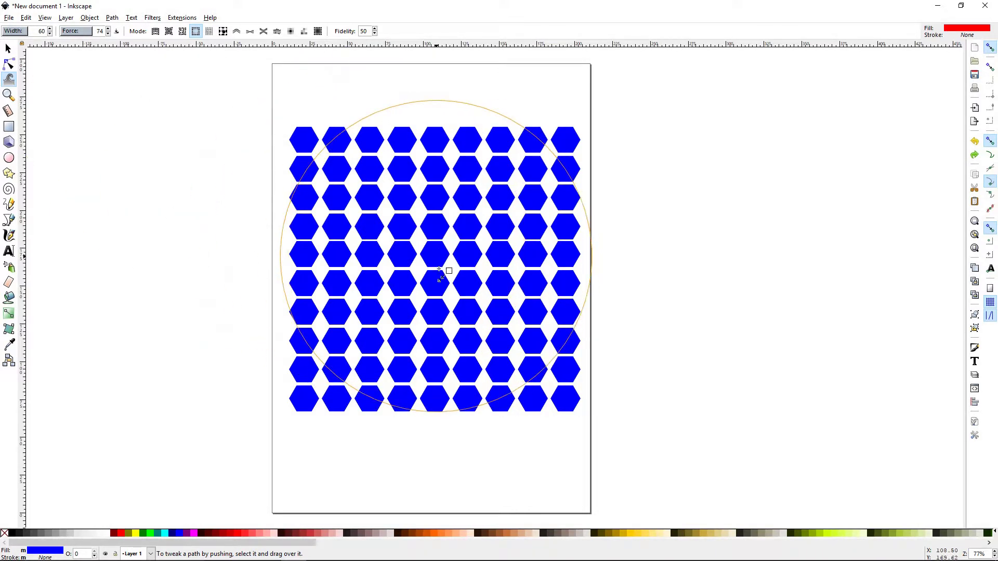
mouse_move(440, 279)
mouse_down()
mouse_move(441, 255)
mouse_move(446, 290)
mouse_move(497, 309)
mouse_up()
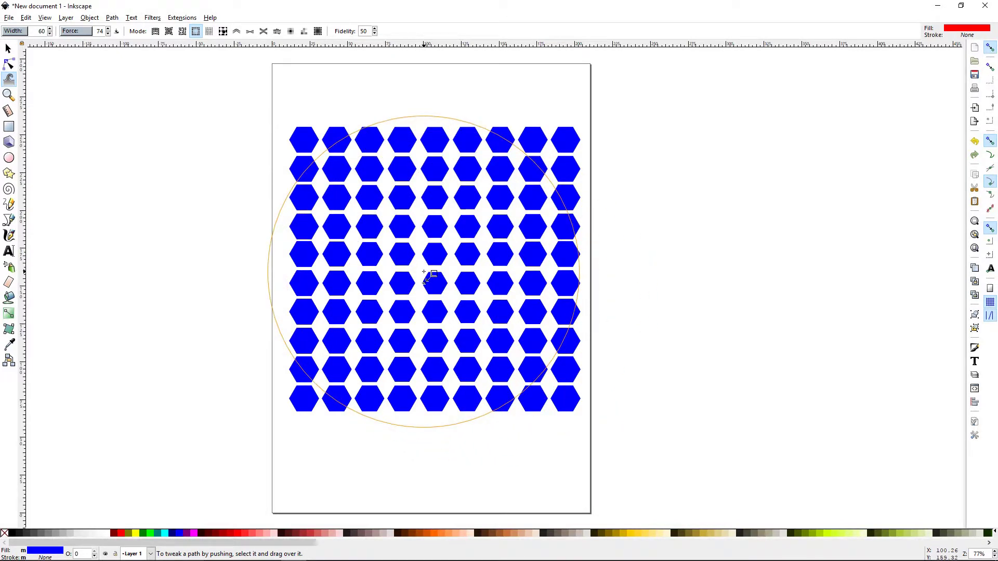
key(shift+s)
key(shift+less)
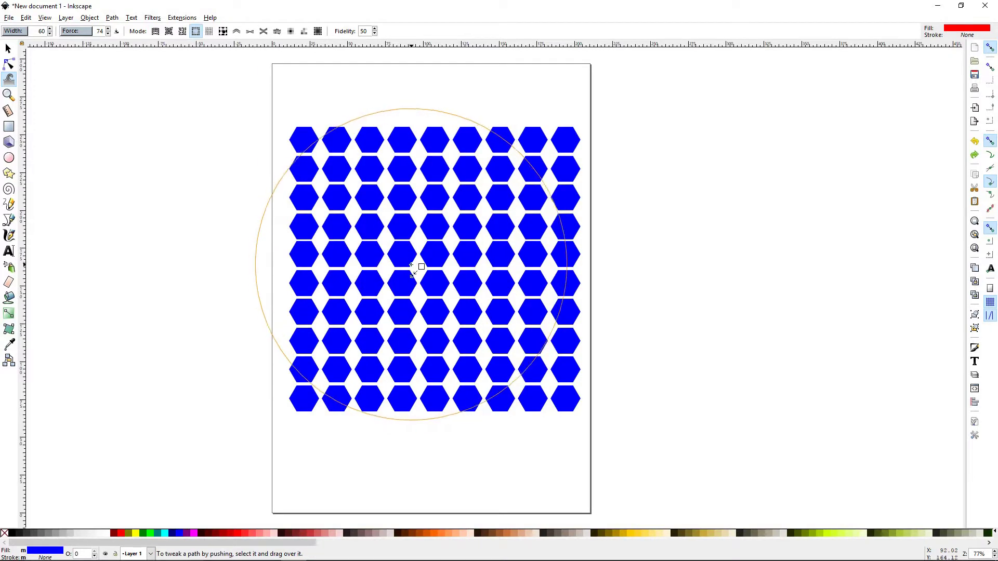
Rotate the central hexagons in Rotate mode at force 43, then undo the rotation
click(210, 32)
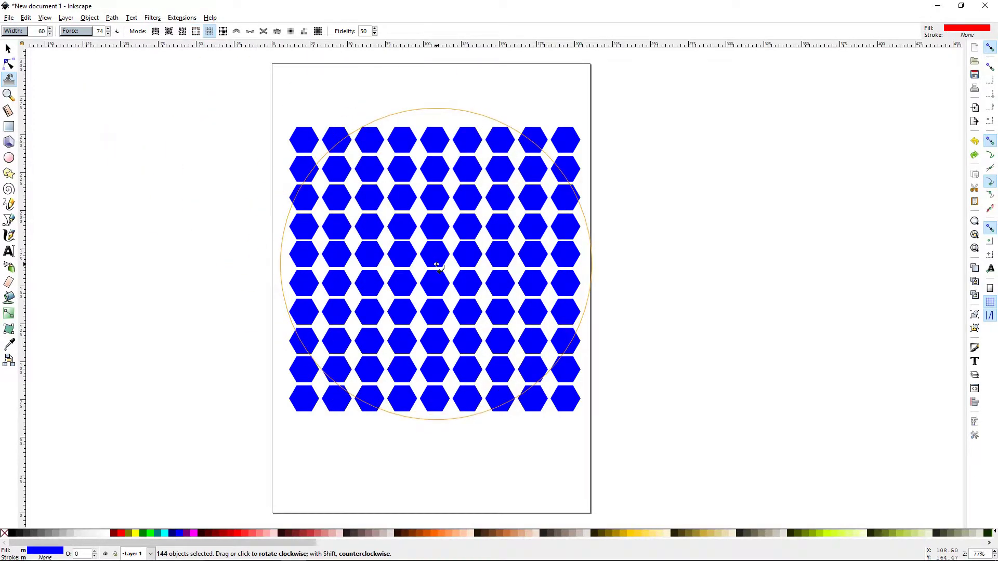
click(78, 31)
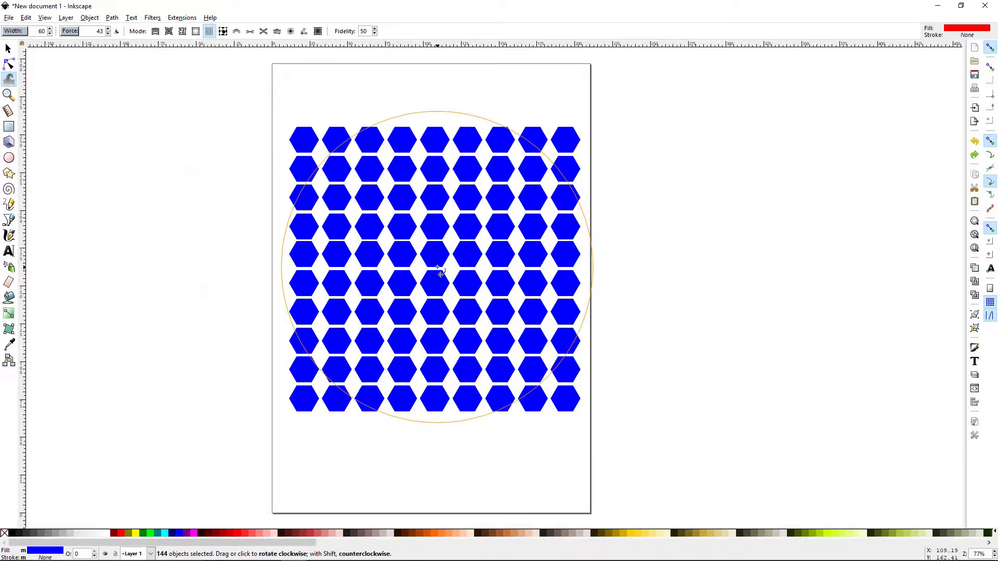
drag(438, 270, 456, 244)
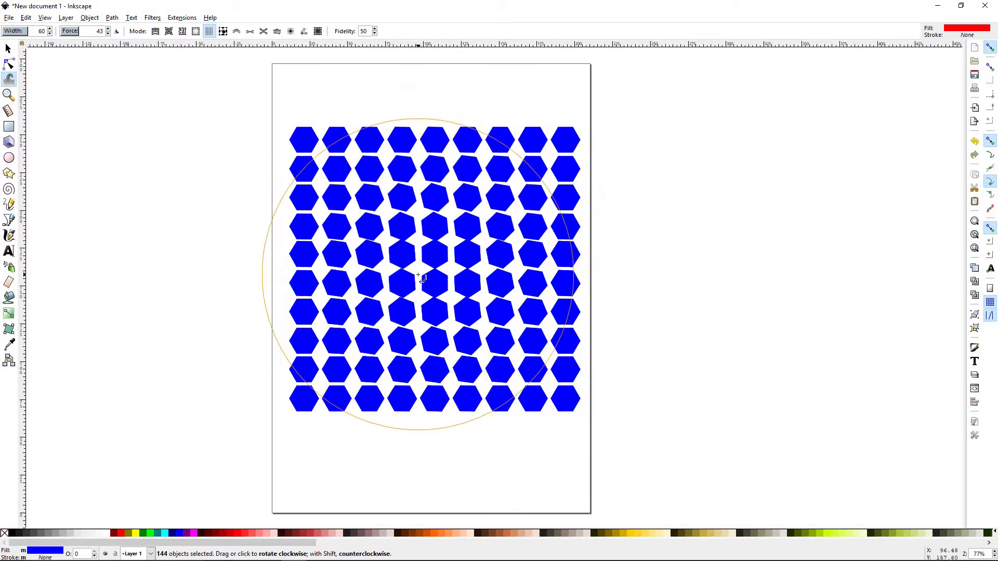
key(ctrl+z)
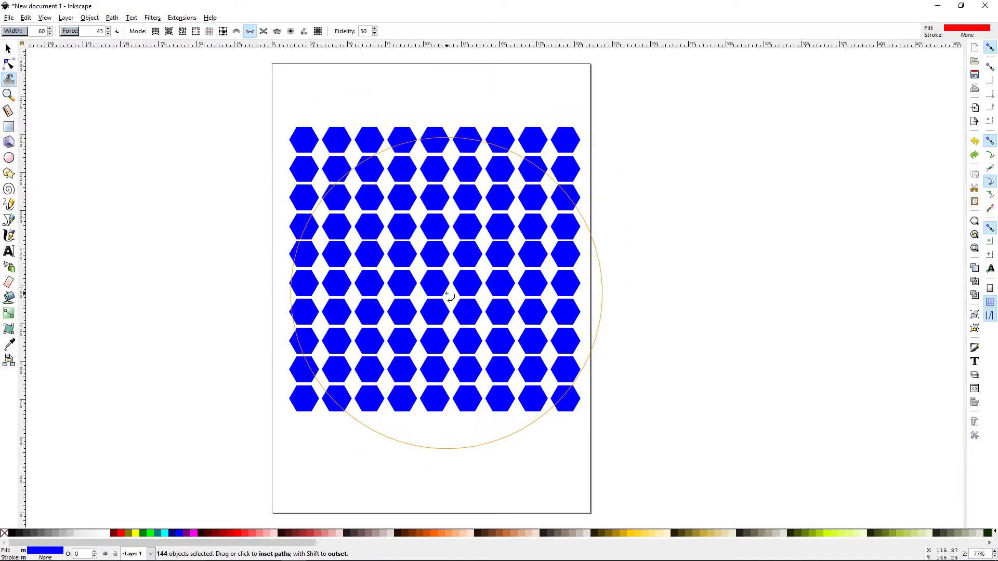
Set the tweak brush to Duplicate mode with force 22 and width 19
click(223, 32)
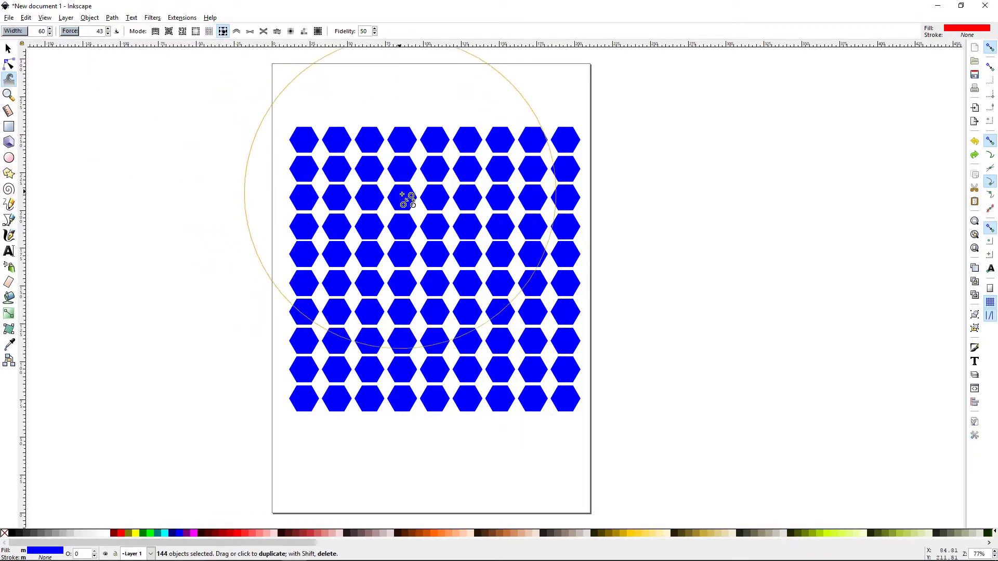
click(66, 32)
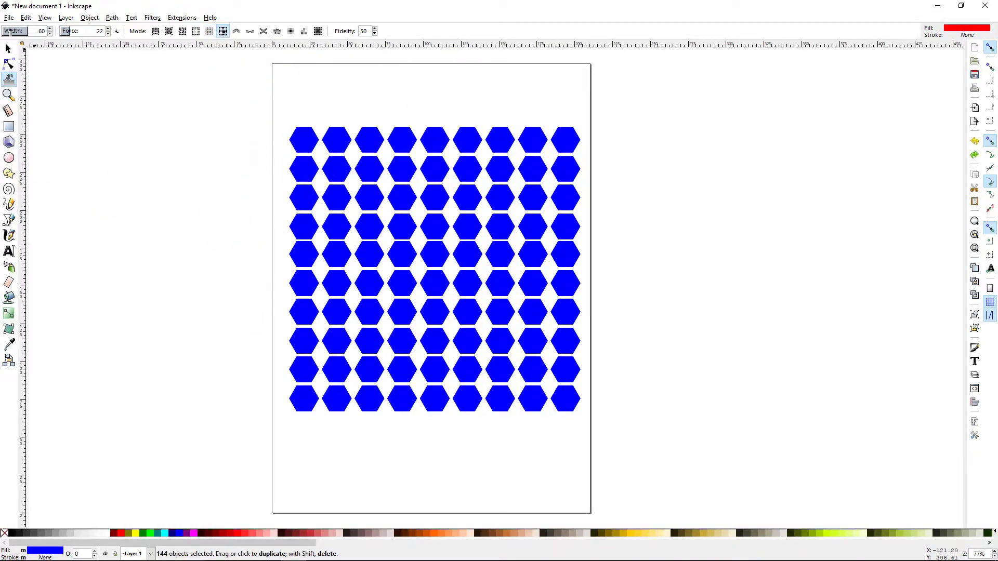
click(11, 32)
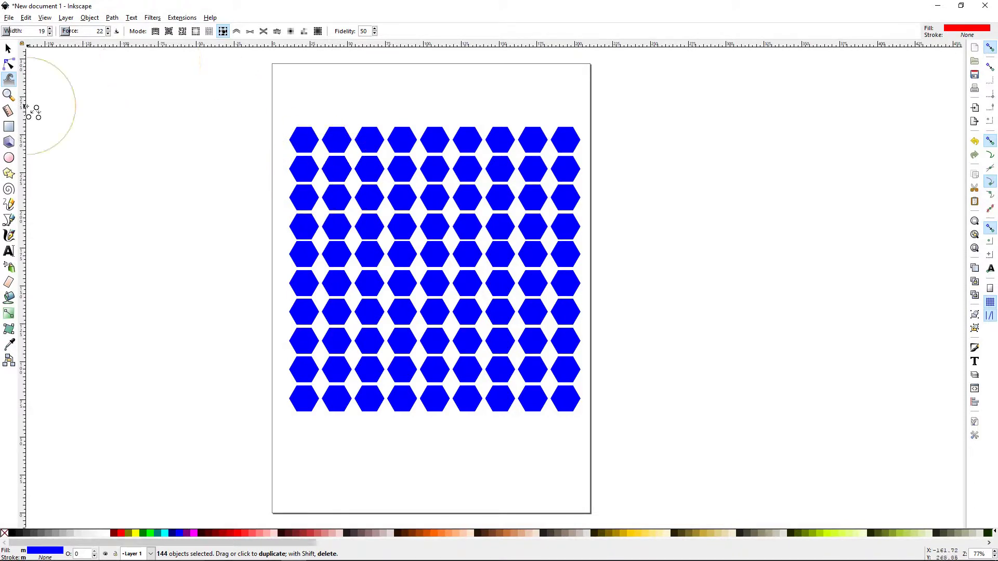
Zoom into the top-left hexagons and paste two hexagon copies stacked left of the grid
click(8, 95)
drag(263, 98, 454, 240)
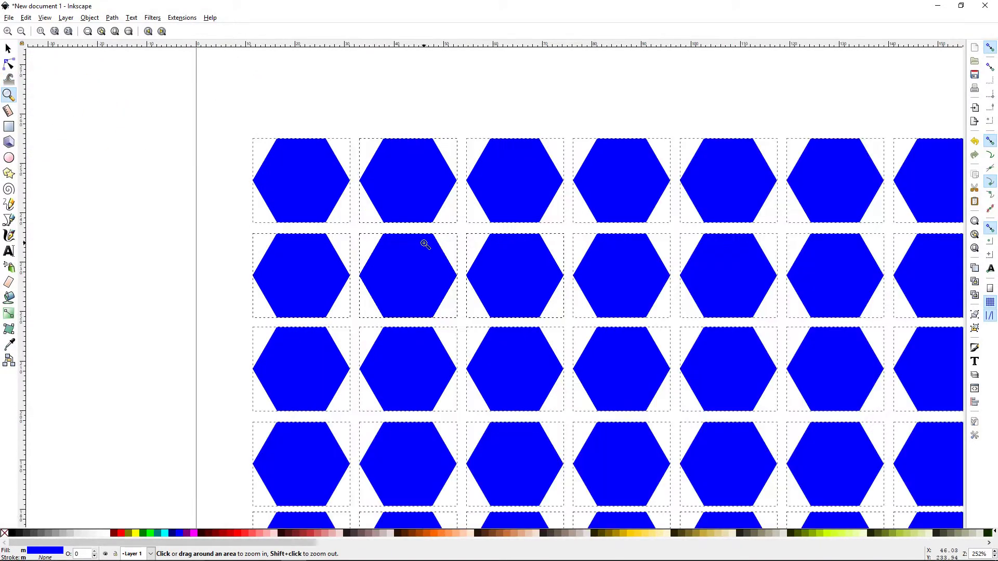
click(7, 48)
click(145, 245)
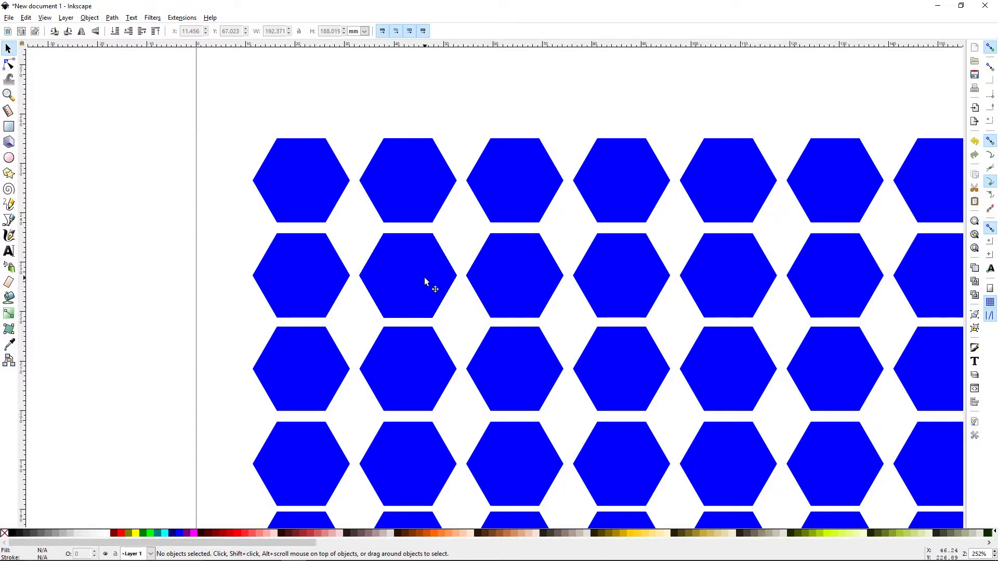
key(ctrl+alt+v)
key(ctrl+v)
drag(424, 290, 196, 312)
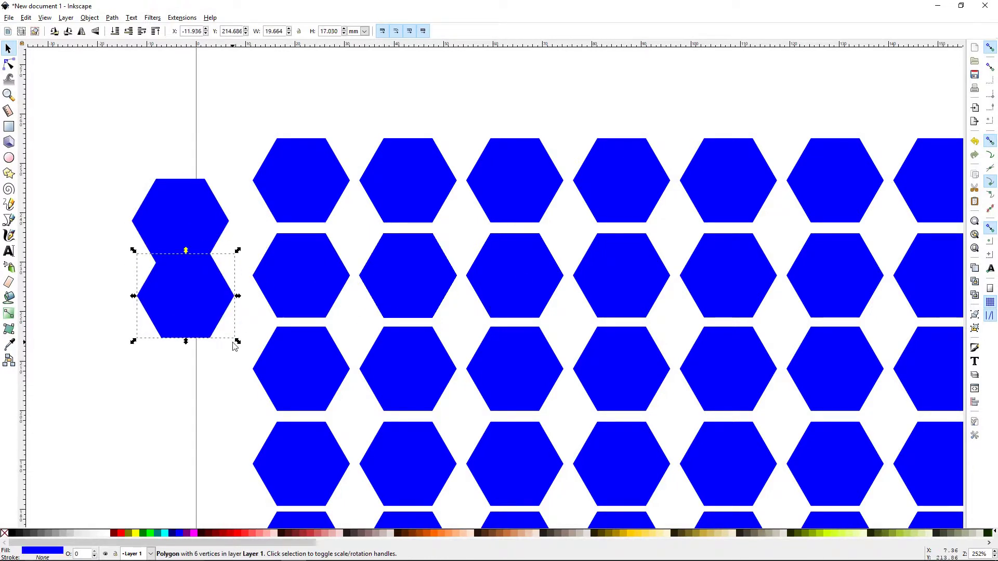
Zoom out to fit the page and undo the two extra hexagon copies, redoing one step
key(minus)
key(minus)
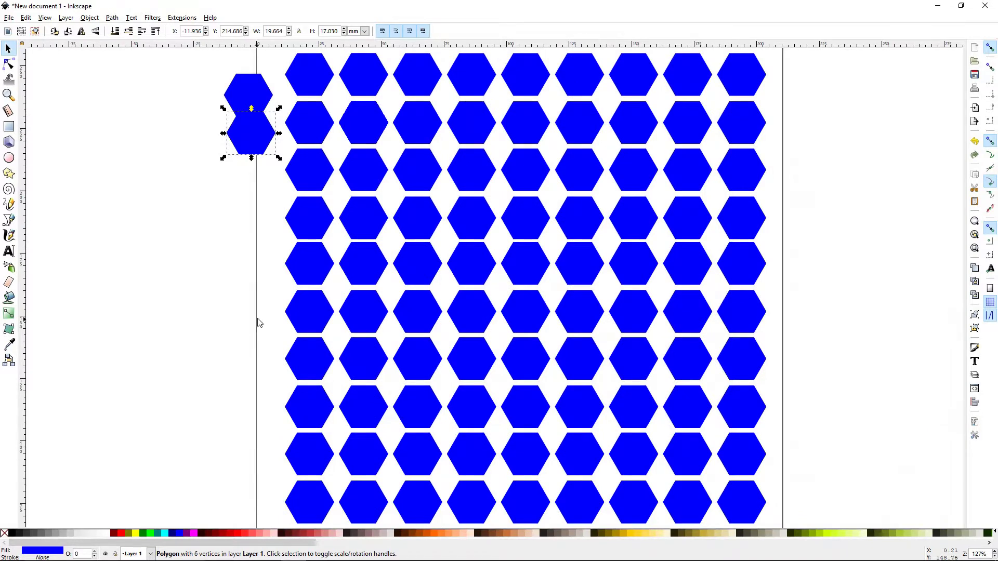
key(5)
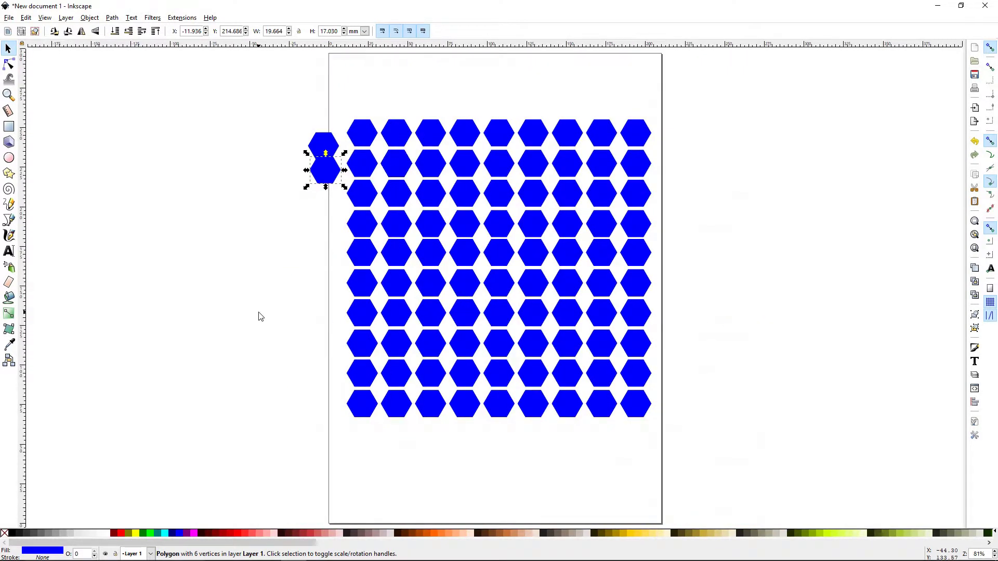
key(ctrl+z)
key(ctrl+z)
key(ctrl+z)
key(ctrl+z)
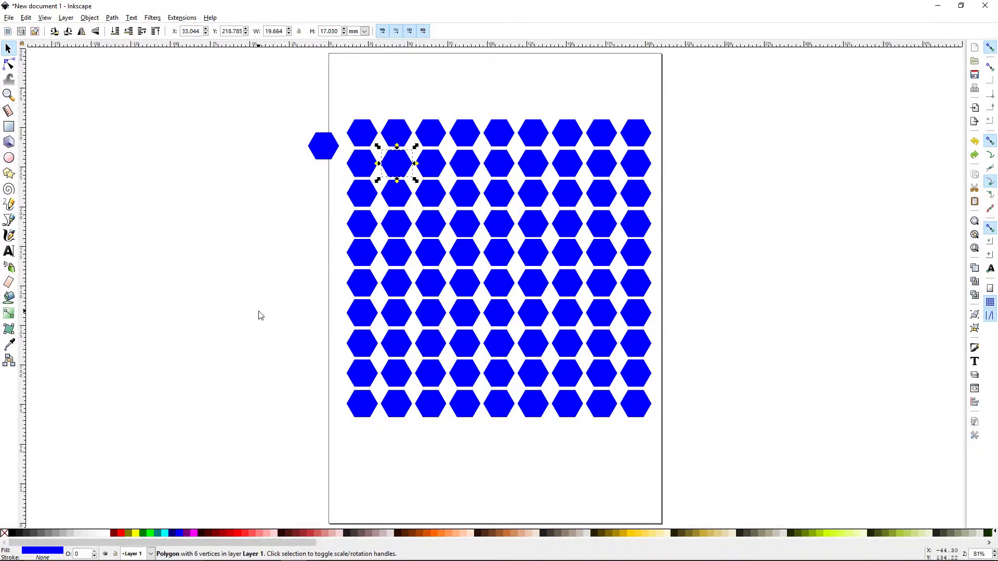
key(ctrl+z)
key(ctrl+z)
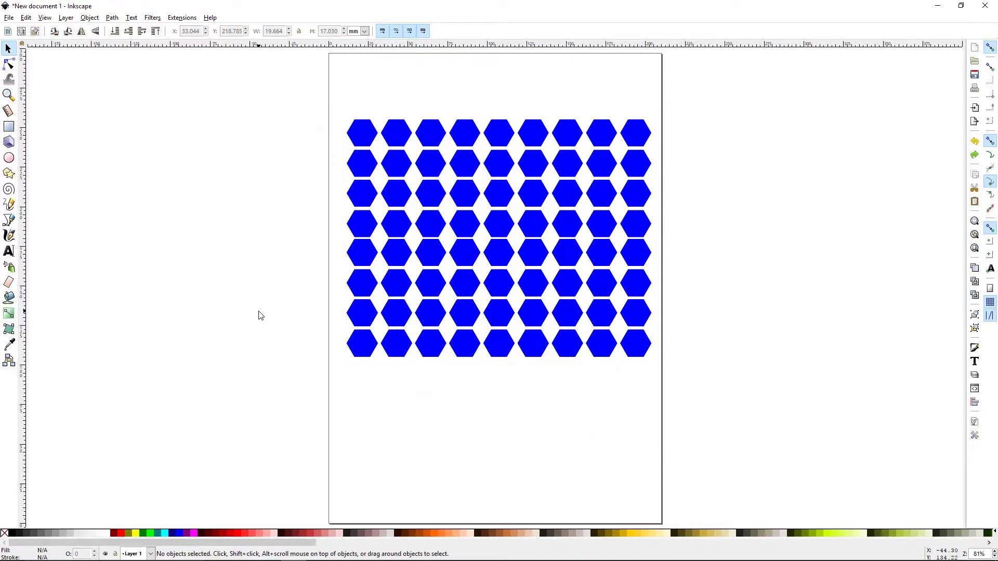
key(ctrl+shift+z)
key(ctrl+shift+z)
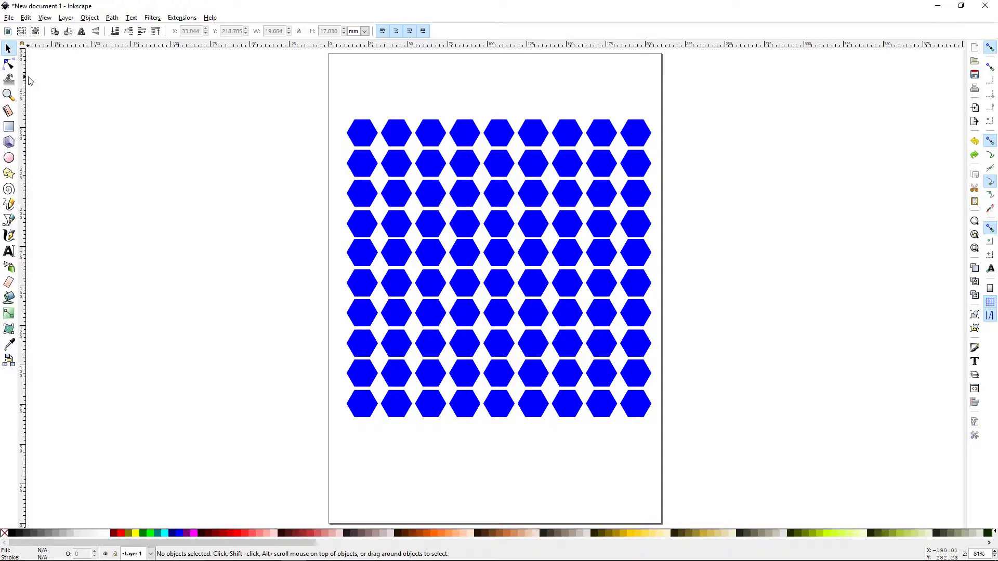
Select all hexagons, dent columns 4–5 downward into a V in Push mode, then undo
key(ctrl+a)
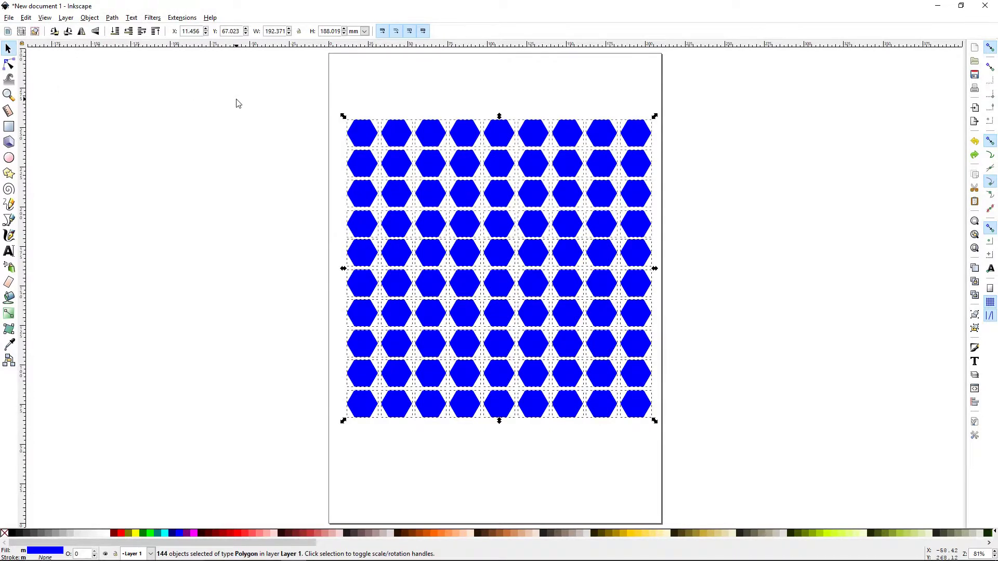
click(10, 81)
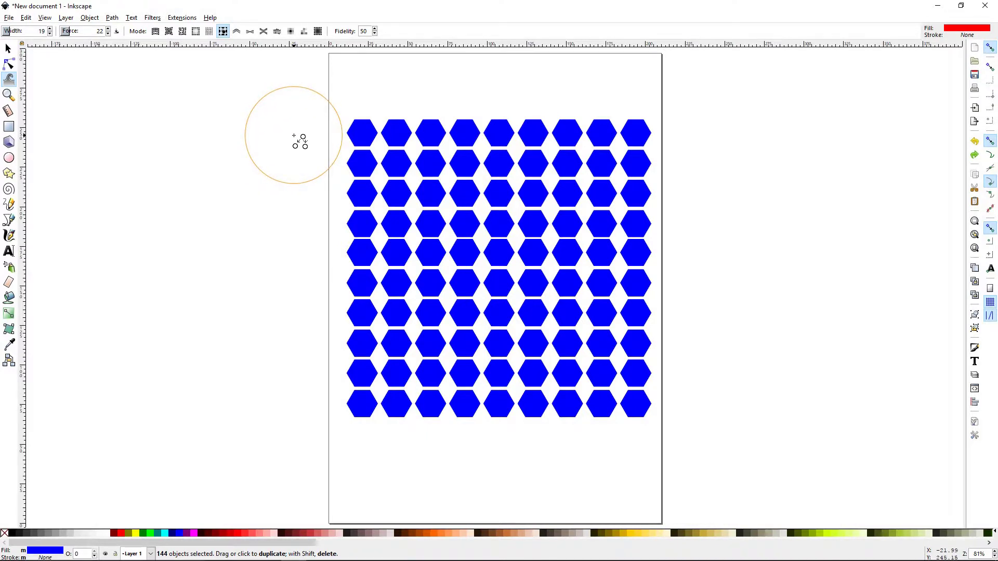
click(237, 31)
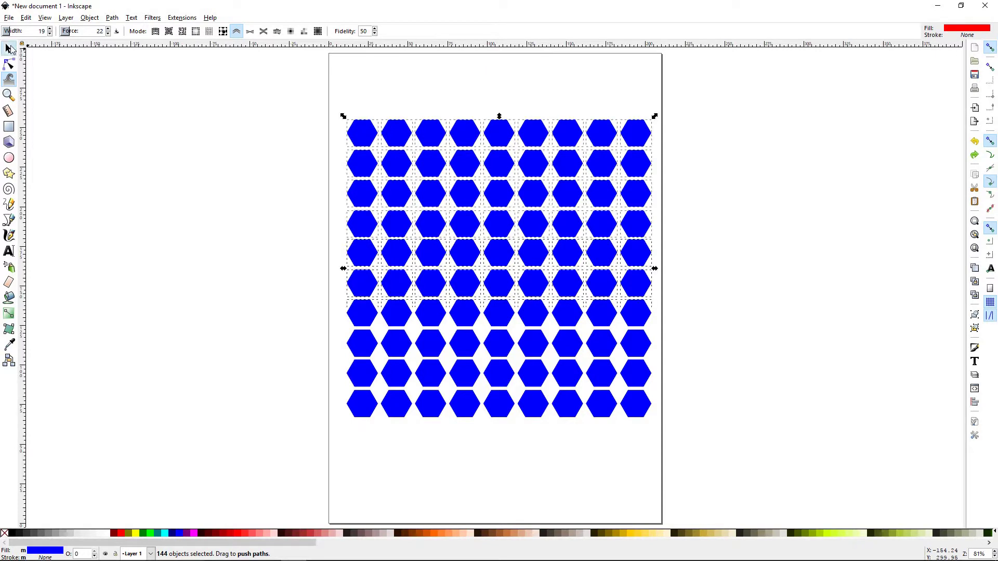
click(8, 48)
click(9, 78)
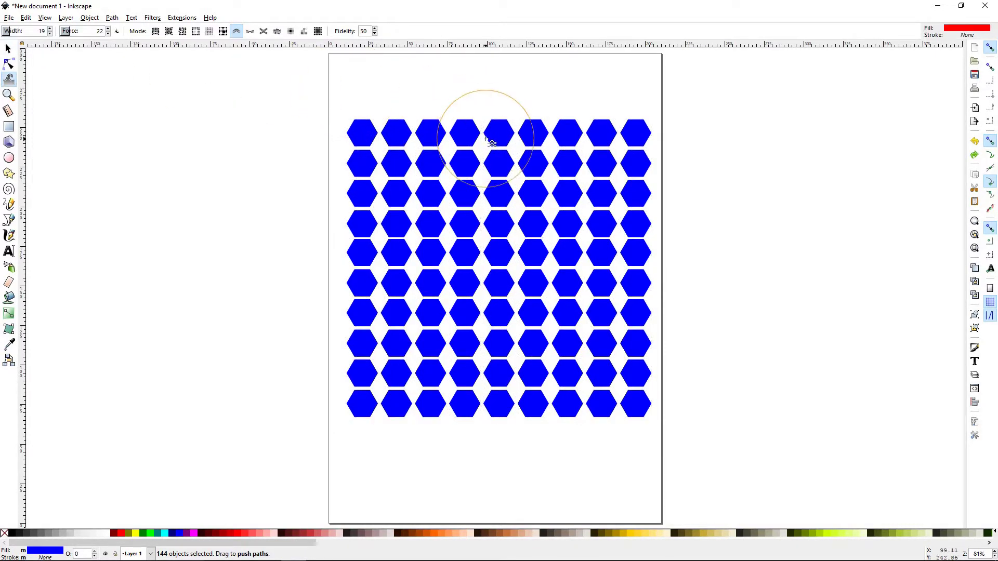
mouse_move(483, 136)
mouse_down()
mouse_move(477, 226)
mouse_move(493, 212)
mouse_move(496, 169)
mouse_move(478, 208)
mouse_up()
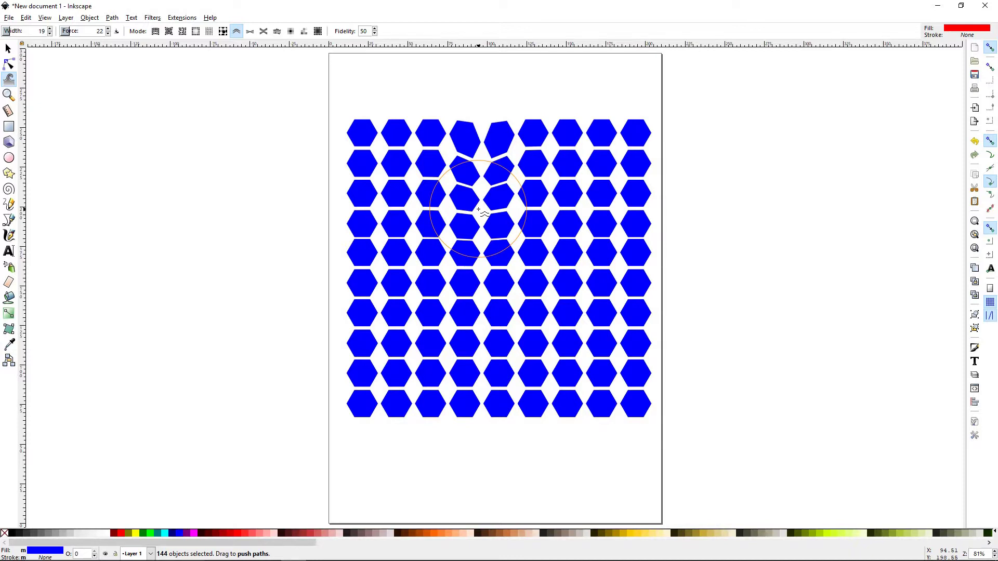
key(ctrl+z)
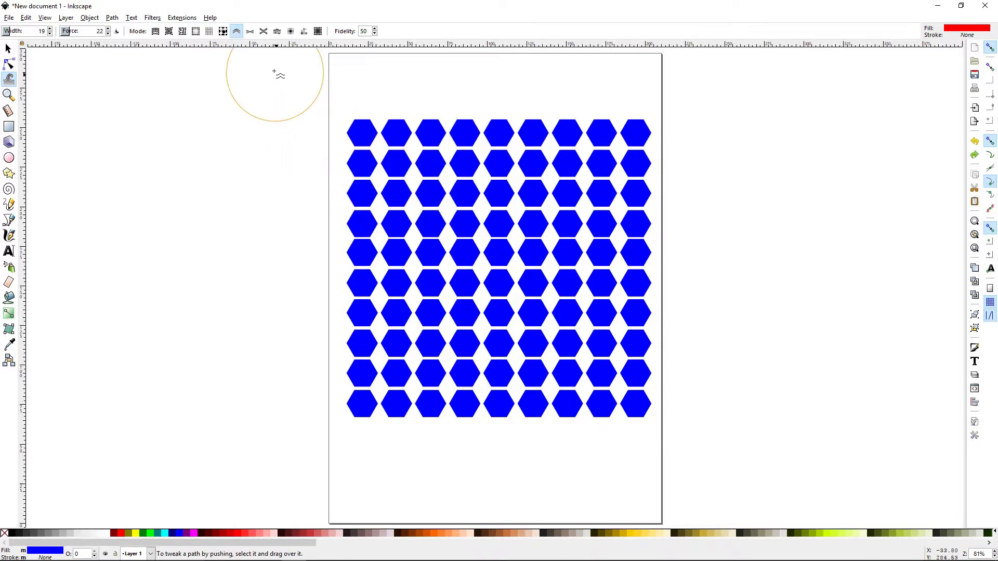
Inset the 3rd and 4th hexagons in the top rows with the Tweak brush, then undo
click(250, 32)
key(ctrl+a)
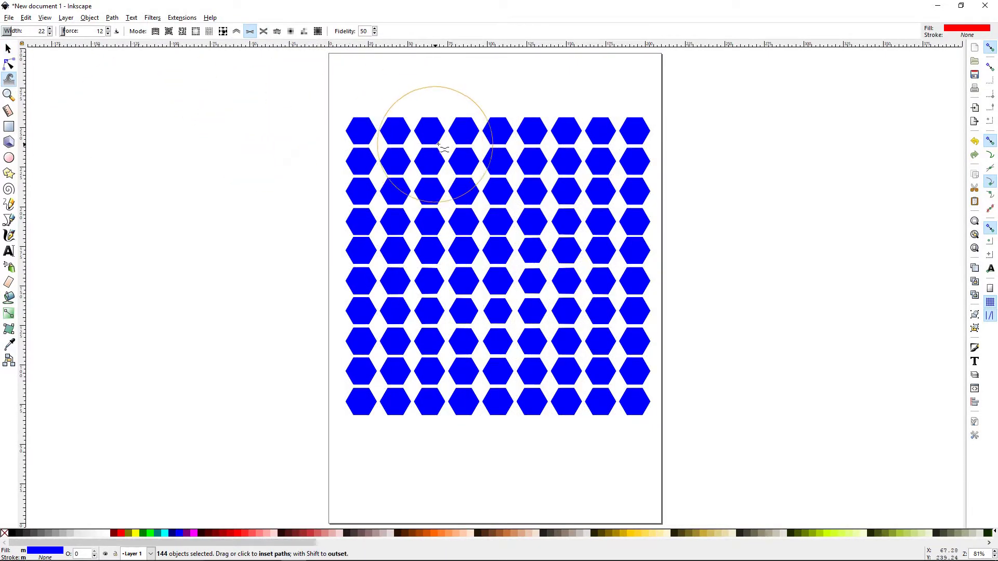
mouse_move(441, 146)
mouse_down()
mouse_move(468, 139)
mouse_move(429, 129)
mouse_up()
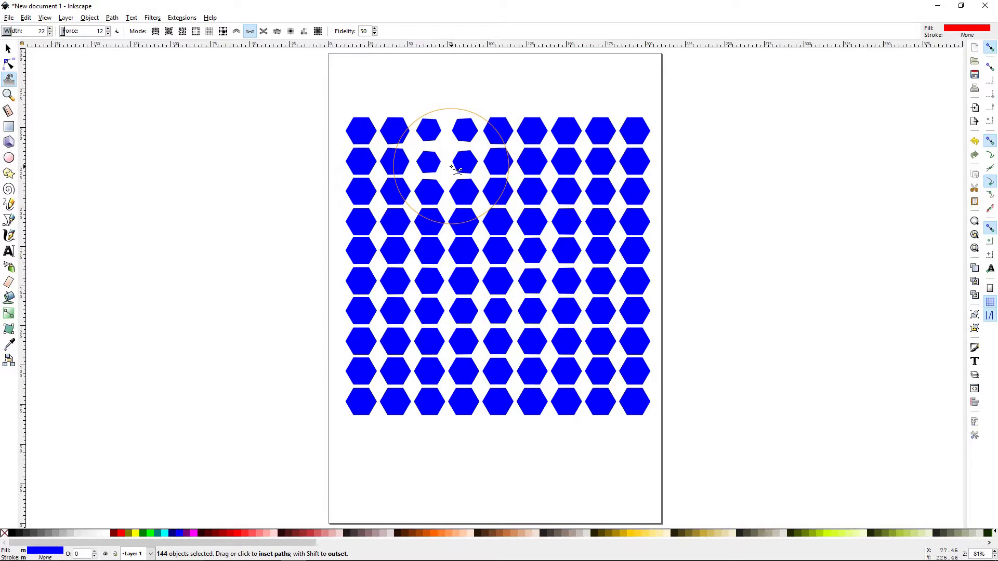
key(ctrl+z)
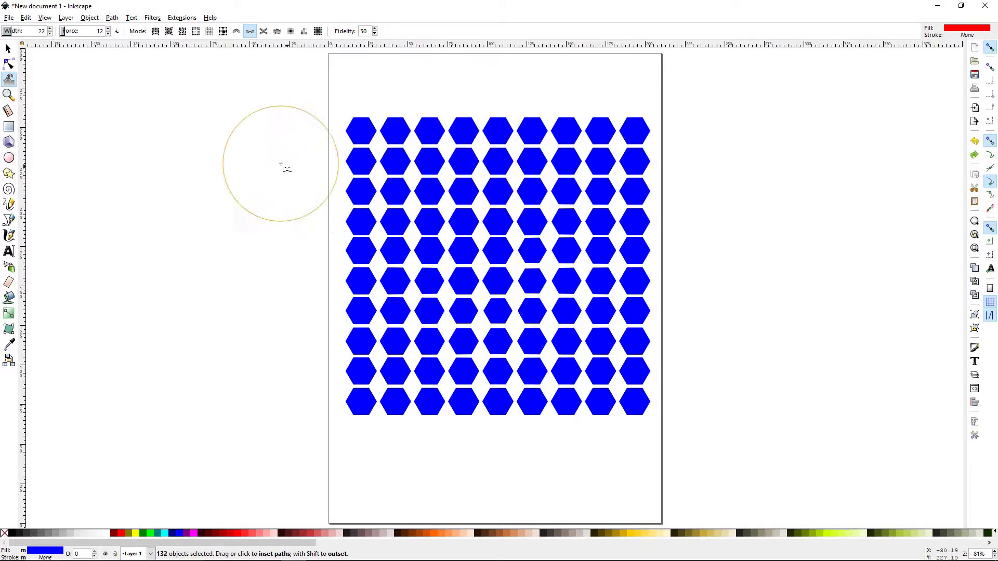
click(264, 32)
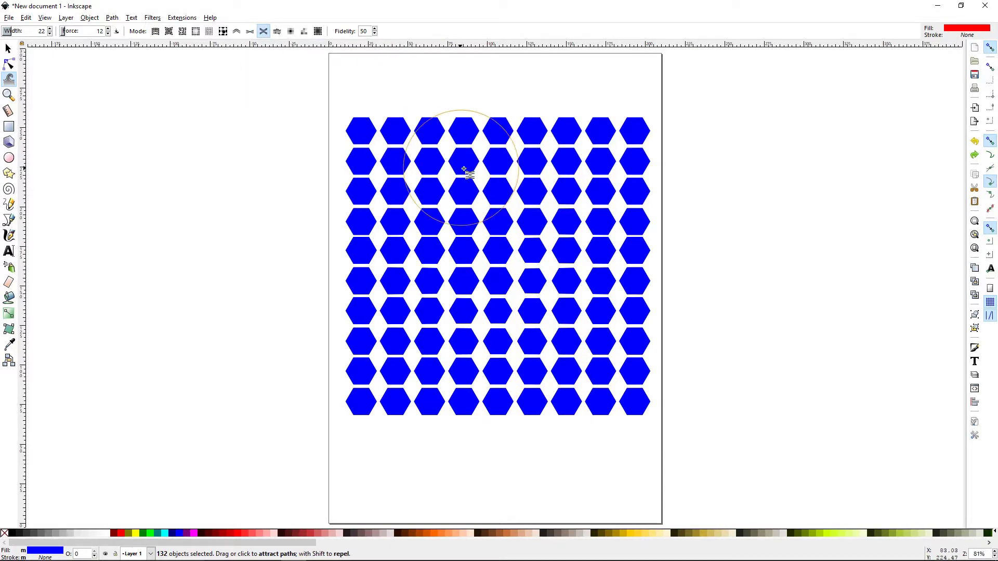
mouse_move(485, 190)
mouse_down()
mouse_move(468, 179)
mouse_move(470, 198)
mouse_move(486, 177)
mouse_move(413, 171)
mouse_move(408, 187)
mouse_move(476, 202)
mouse_move(507, 192)
mouse_move(405, 189)
mouse_move(511, 198)
mouse_move(456, 191)
mouse_move(387, 213)
mouse_move(413, 202)
mouse_move(488, 218)
mouse_move(474, 197)
mouse_move(457, 218)
mouse_up()
key(ctrl+z)
key(ctrl+z)
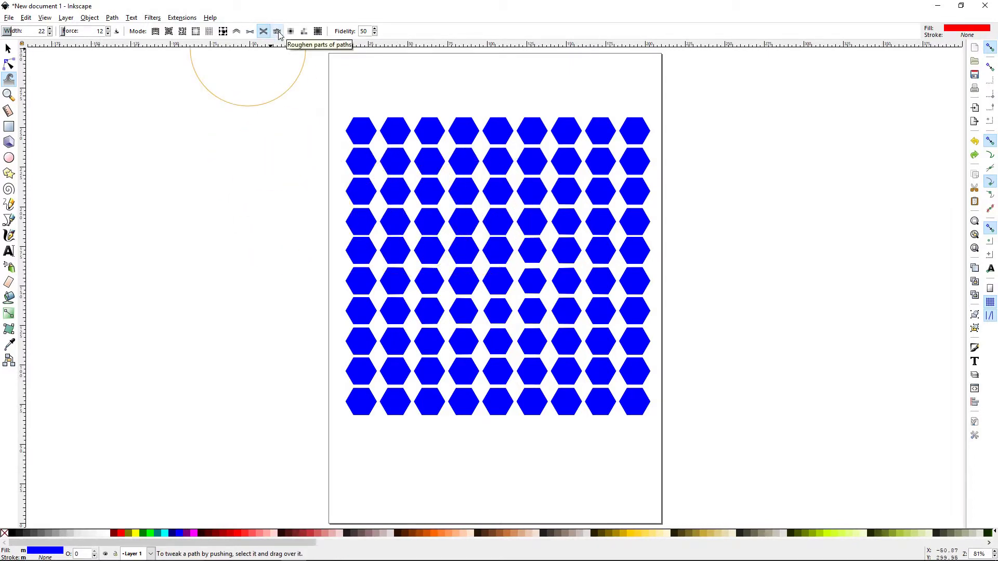
click(7, 49)
click(360, 128)
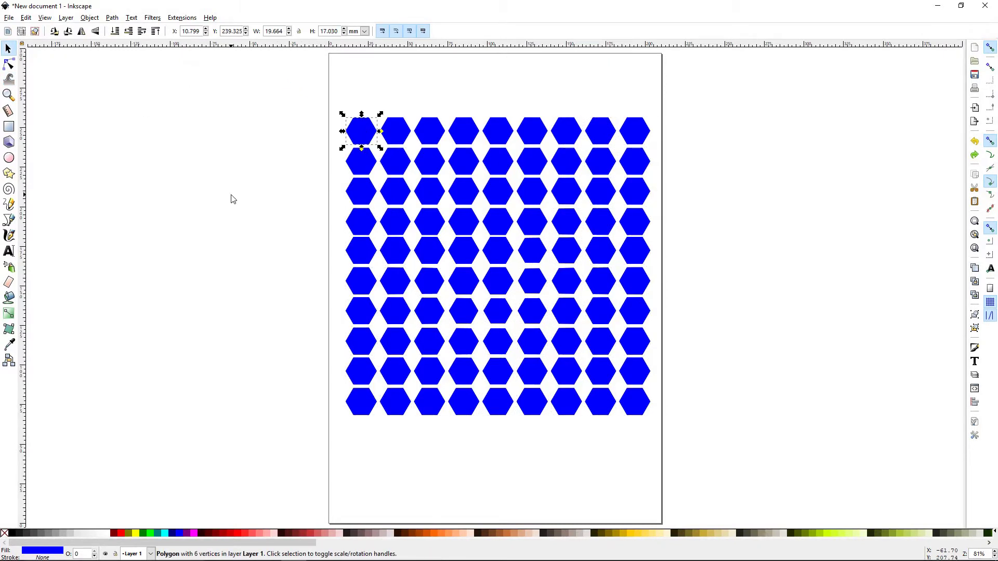
key(4)
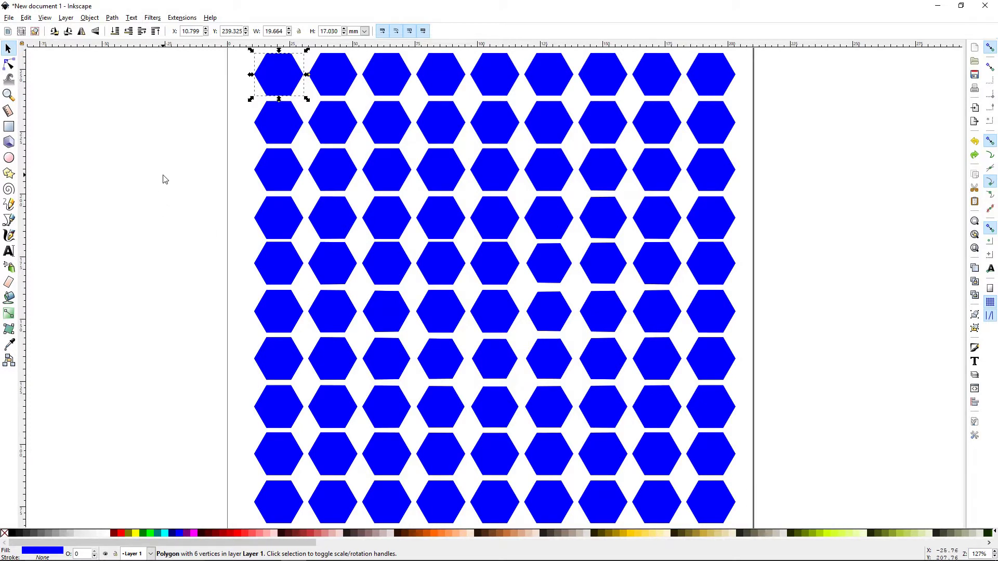
scroll(132, 141, up, 3)
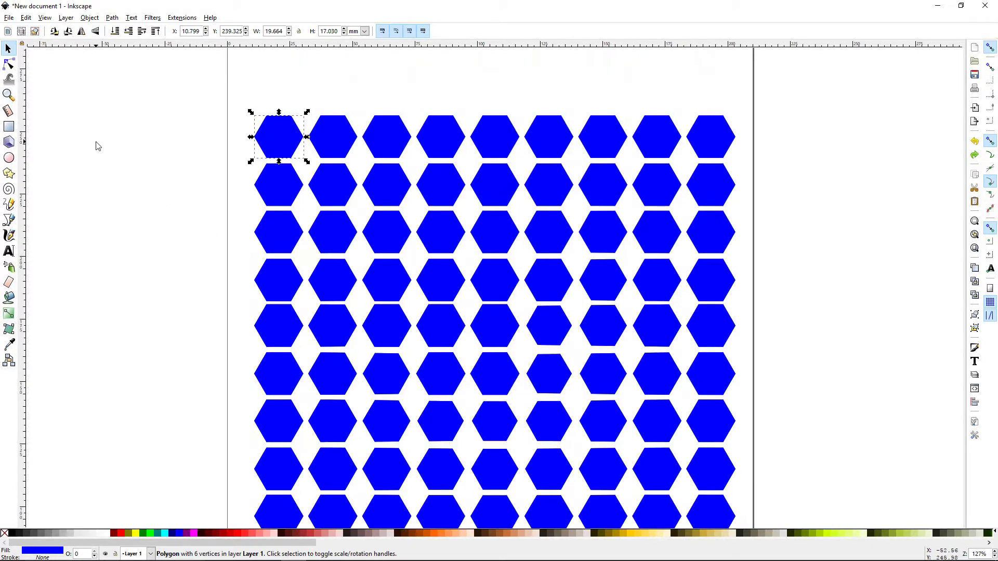
click(8, 78)
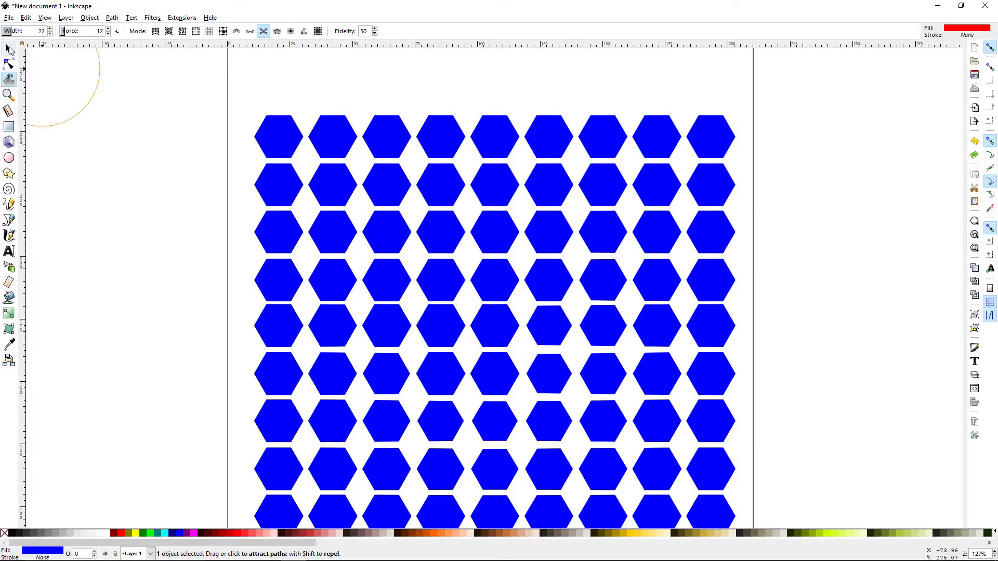
click(277, 31)
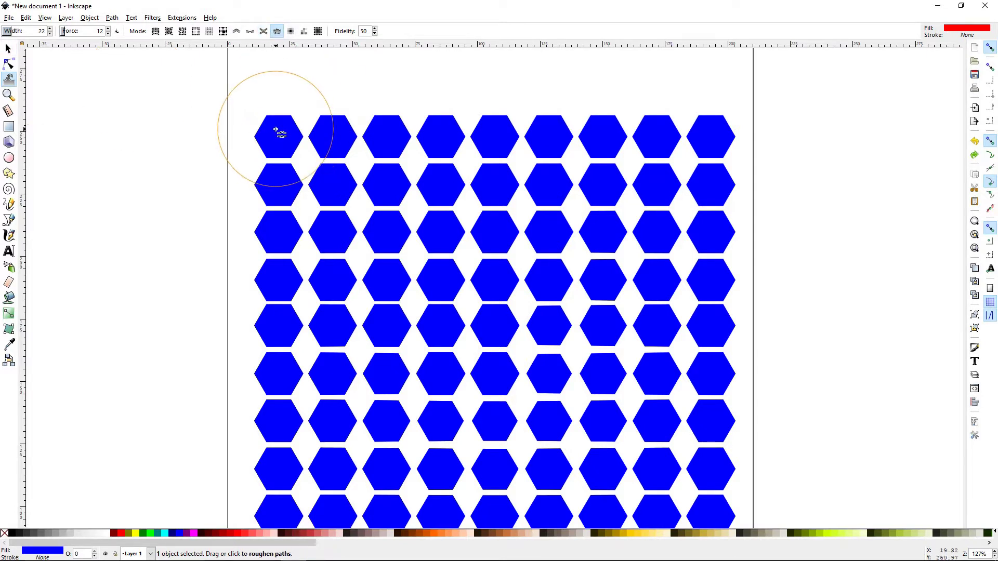
mouse_move(276, 130)
mouse_down()
mouse_move(247, 139)
mouse_move(268, 123)
mouse_move(276, 150)
mouse_move(269, 114)
mouse_move(294, 151)
mouse_move(285, 128)
mouse_move(299, 147)
mouse_move(299, 131)
mouse_move(302, 150)
mouse_move(297, 118)
mouse_move(289, 144)
mouse_move(293, 126)
mouse_move(301, 140)
mouse_move(281, 132)
mouse_up()
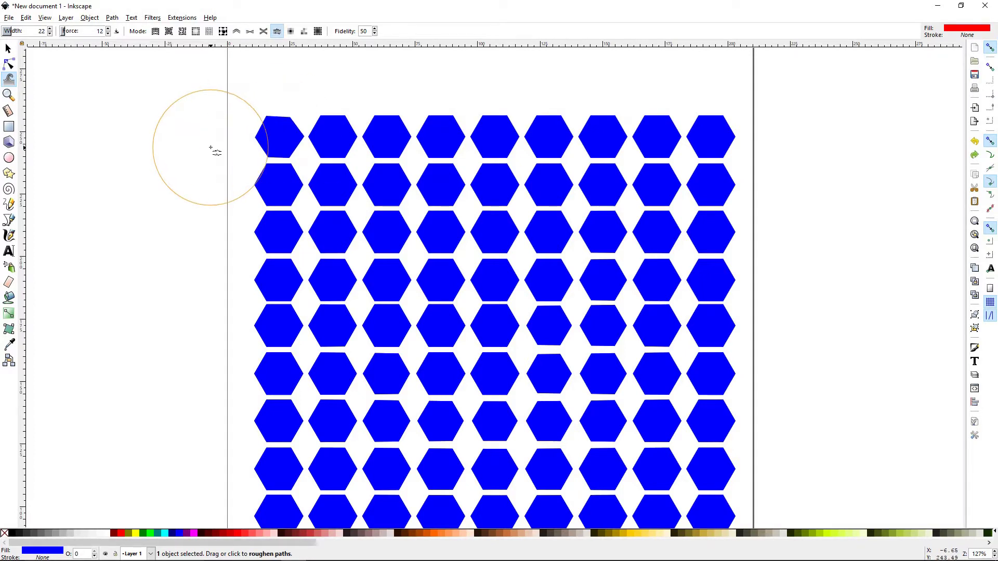
key(ctrl+z)
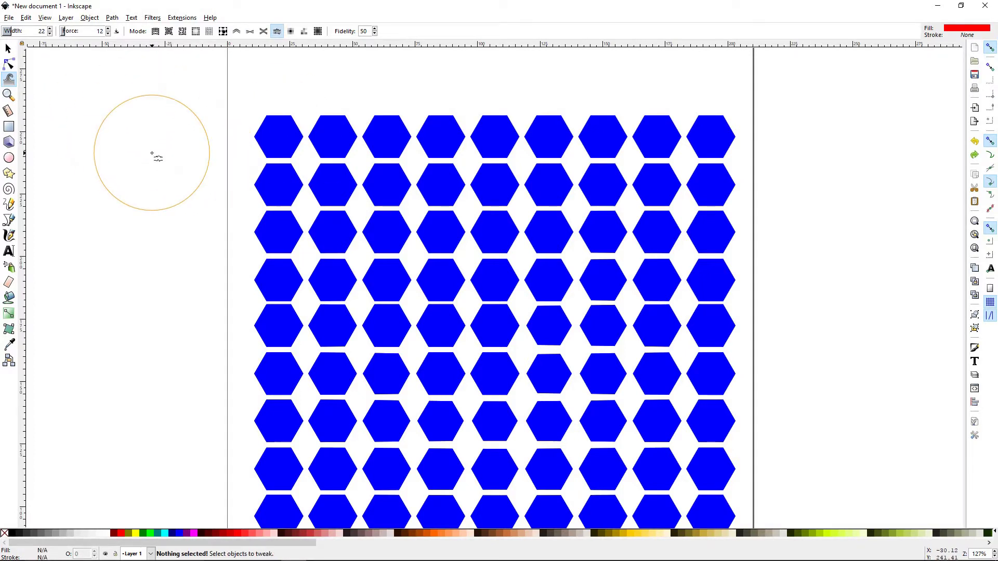
key(5)
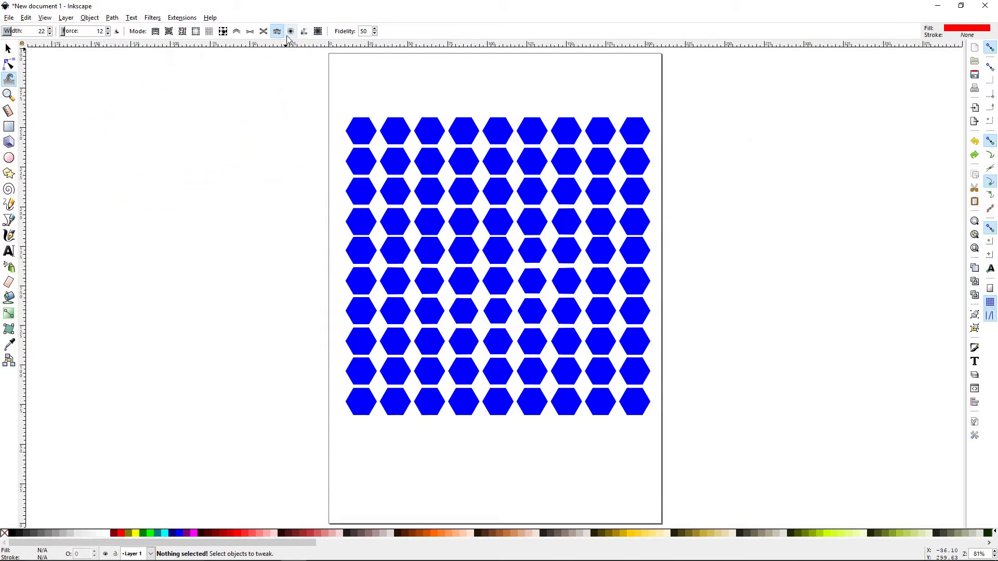
click(8, 48)
key(ctrl+a)
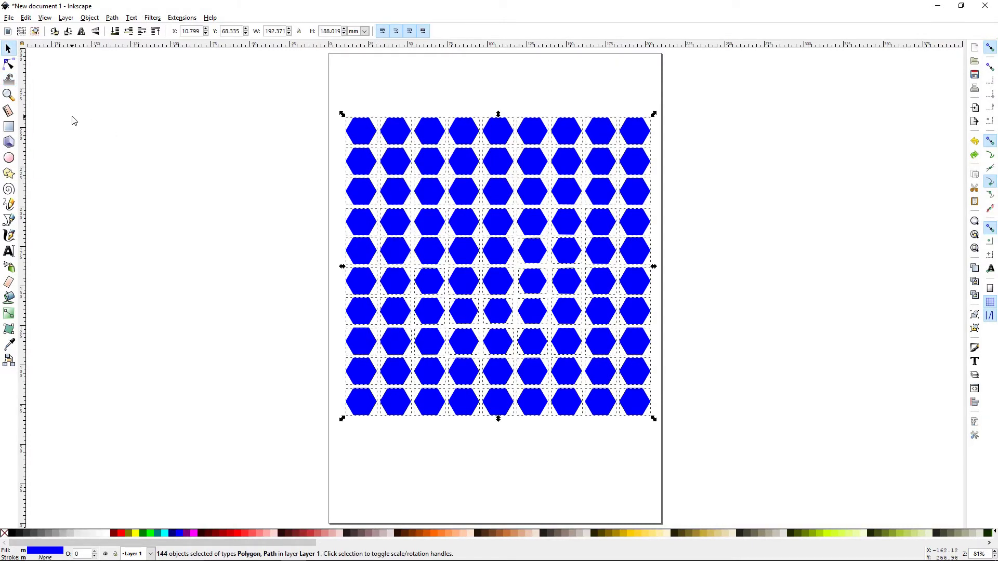
click(17, 81)
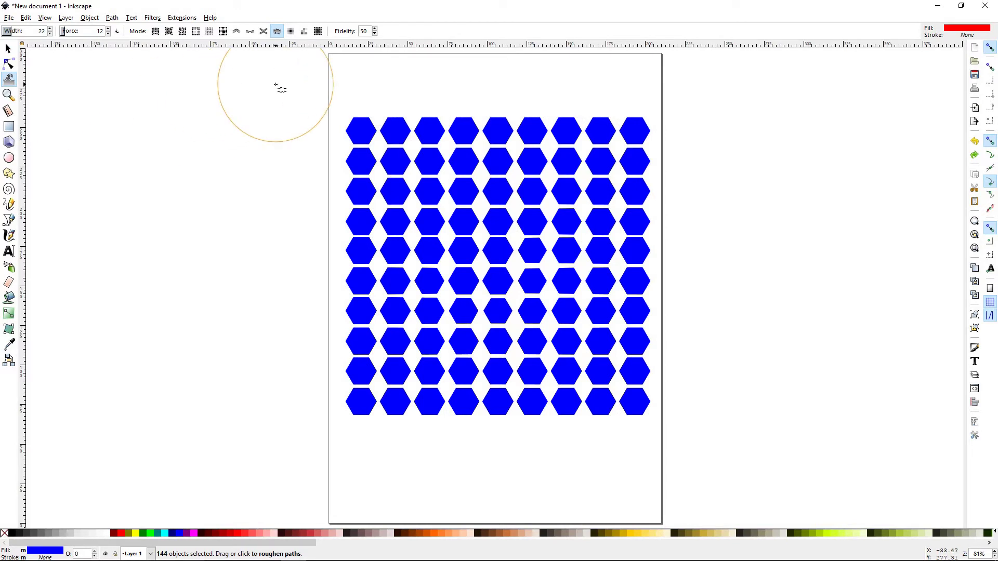
click(292, 32)
mouse_move(528, 227)
mouse_down()
mouse_move(537, 225)
mouse_move(464, 252)
mouse_move(532, 258)
mouse_move(522, 282)
mouse_move(535, 283)
mouse_move(497, 274)
mouse_move(400, 193)
mouse_up()
click(74, 32)
mouse_move(426, 250)
mouse_down()
mouse_move(452, 279)
mouse_move(491, 229)
mouse_move(548, 261)
mouse_move(468, 299)
mouse_move(423, 281)
mouse_move(406, 236)
mouse_move(462, 230)
mouse_move(517, 251)
mouse_move(528, 299)
mouse_move(520, 296)
mouse_move(548, 284)
mouse_move(537, 295)
mouse_move(514, 269)
mouse_up()
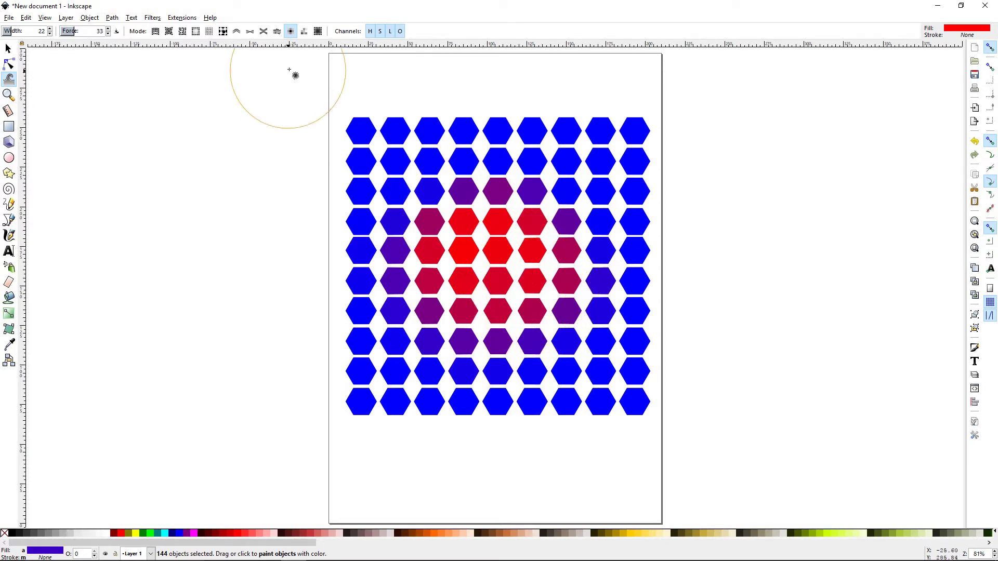
mouse_move(596, 273)
mouse_down()
mouse_move(607, 253)
mouse_move(467, 290)
mouse_up()
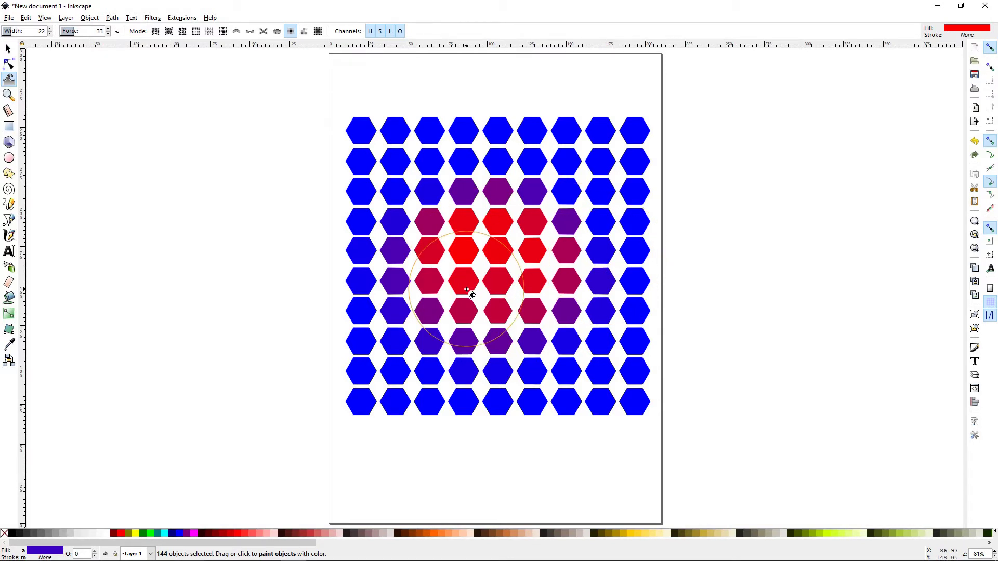
mouse_move(466, 290)
mouse_down()
mouse_move(567, 300)
mouse_move(537, 243)
mouse_move(532, 283)
mouse_move(483, 298)
mouse_move(510, 285)
mouse_move(438, 173)
mouse_move(398, 159)
mouse_move(495, 362)
mouse_move(483, 378)
mouse_move(538, 299)
mouse_move(530, 292)
mouse_move(547, 288)
mouse_move(534, 260)
mouse_move(491, 262)
mouse_move(465, 295)
mouse_move(522, 303)
mouse_move(500, 258)
mouse_move(499, 270)
mouse_move(532, 281)
mouse_move(479, 255)
mouse_move(498, 231)
mouse_move(526, 257)
mouse_move(486, 272)
mouse_move(504, 277)
mouse_move(515, 275)
mouse_move(470, 255)
mouse_move(511, 270)
mouse_move(480, 280)
mouse_move(500, 281)
mouse_up()
click(7, 50)
click(502, 286)
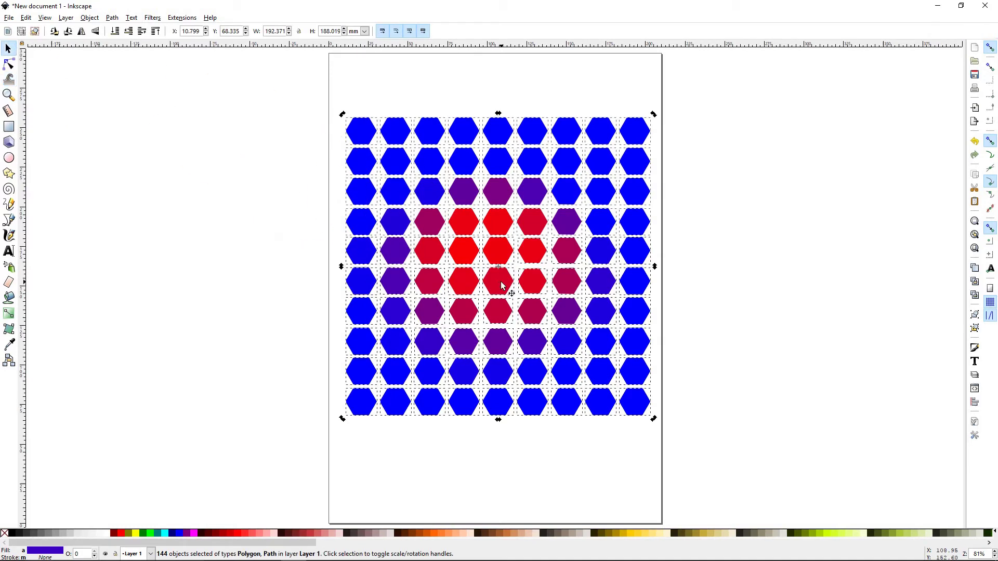
click(653, 318)
key(ctrl+v)
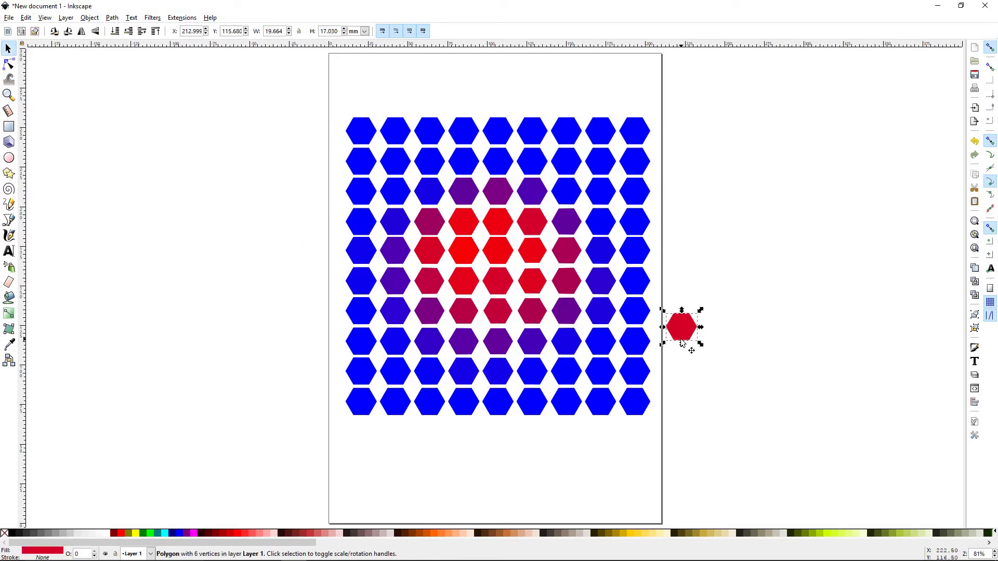
key(ctrl+z)
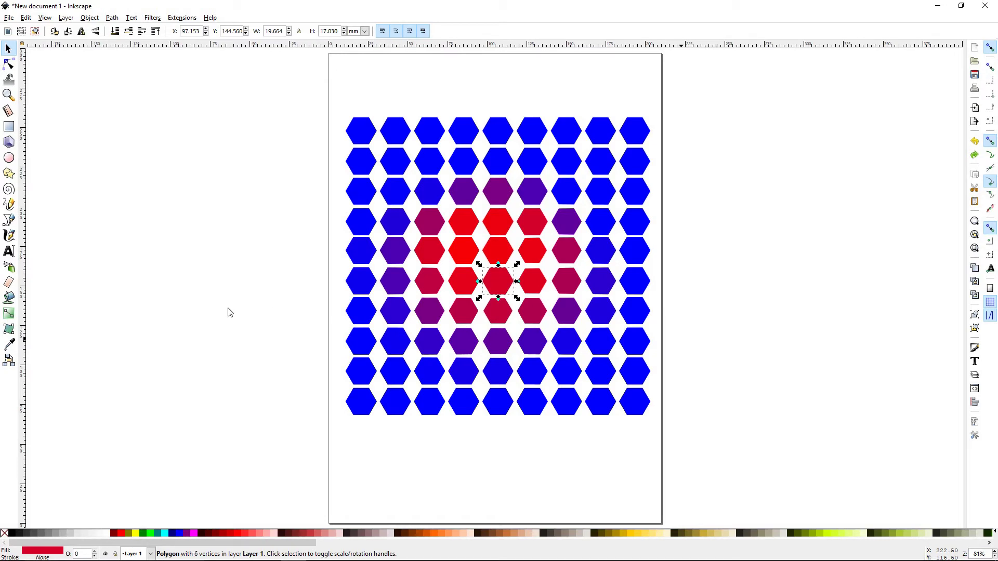
key(ctrl+z)
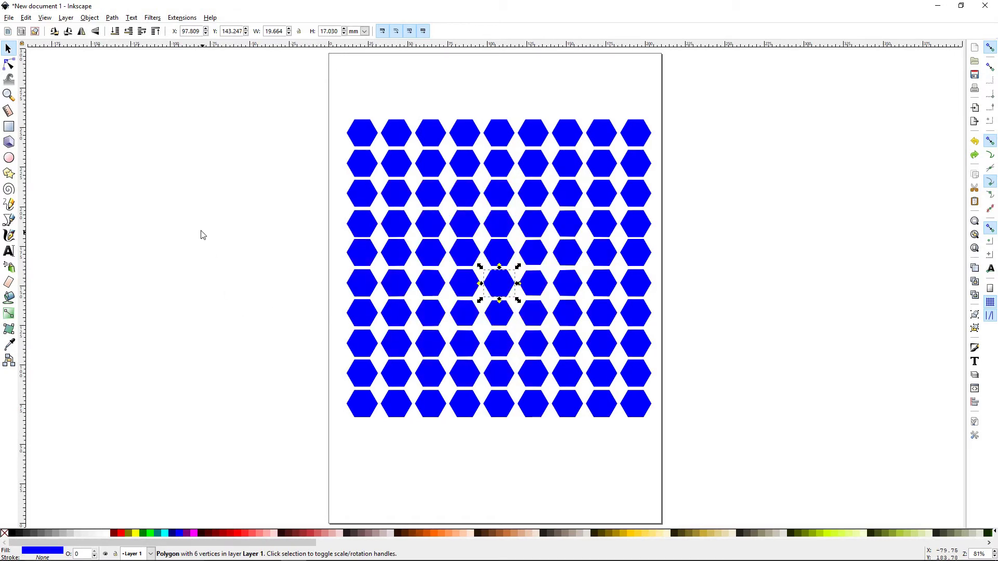
click(175, 161)
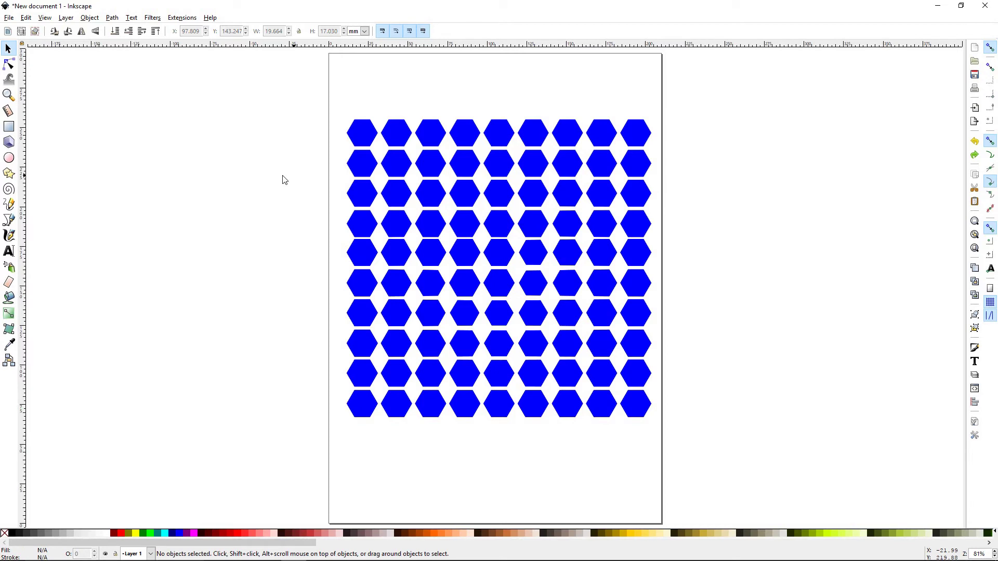
Select all hexagons and randomize the colours of the central ones with Jitter colors mode
drag(273, 84, 694, 470)
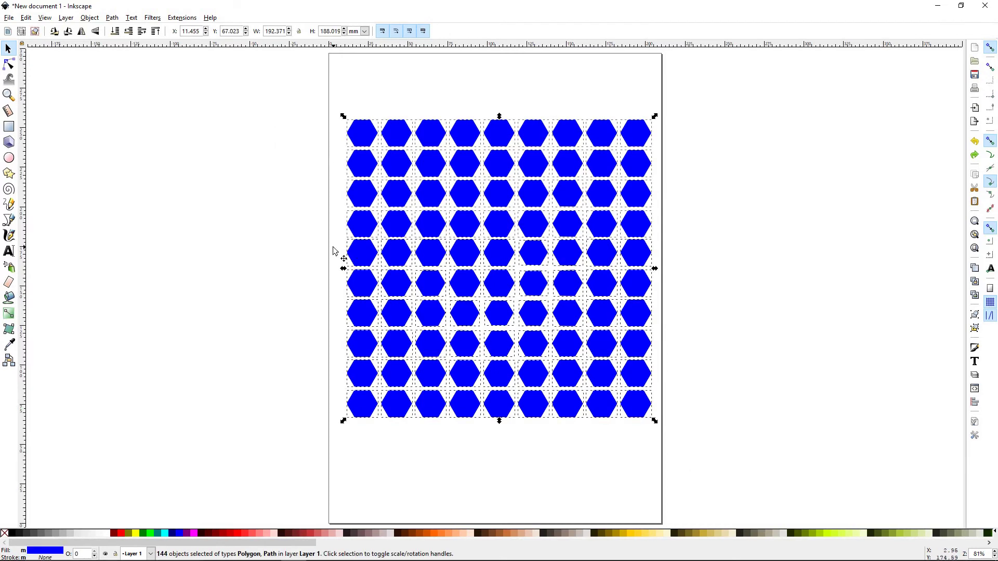
click(12, 79)
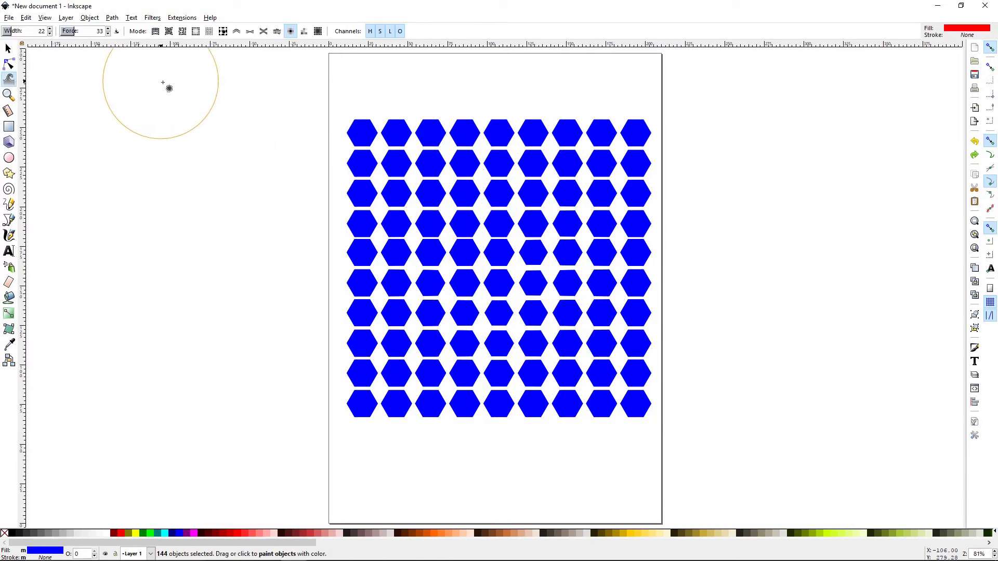
click(304, 32)
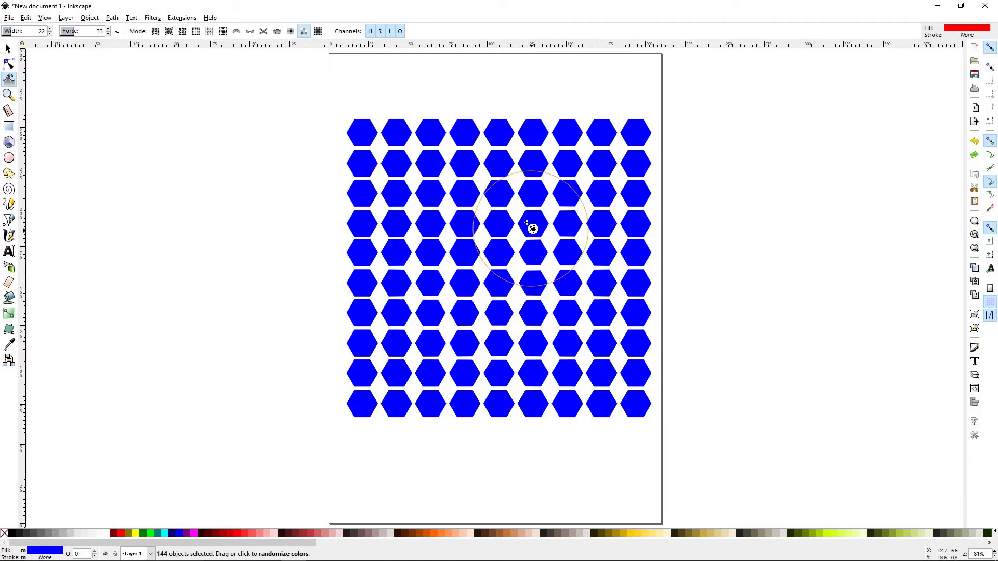
mouse_move(529, 225)
mouse_down()
mouse_move(493, 284)
mouse_move(454, 243)
mouse_move(482, 251)
mouse_move(519, 315)
mouse_move(528, 302)
mouse_move(522, 264)
mouse_move(507, 272)
mouse_move(507, 253)
mouse_move(522, 266)
mouse_move(482, 279)
mouse_move(419, 247)
mouse_move(497, 225)
mouse_move(543, 298)
mouse_move(461, 251)
mouse_move(527, 291)
mouse_move(467, 305)
mouse_up()
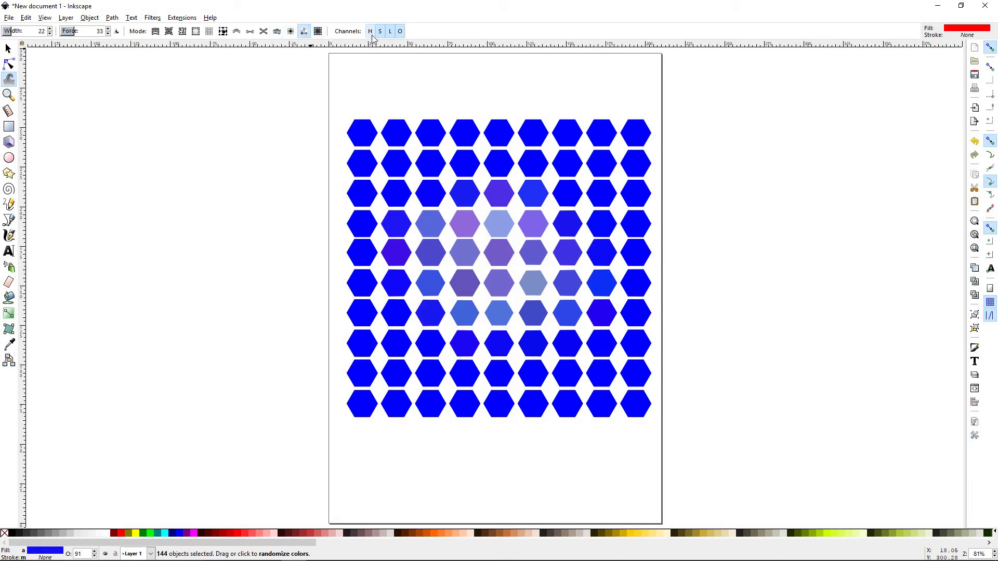
Include opacity in the colour jitter, then undo the jittered colours
click(402, 33)
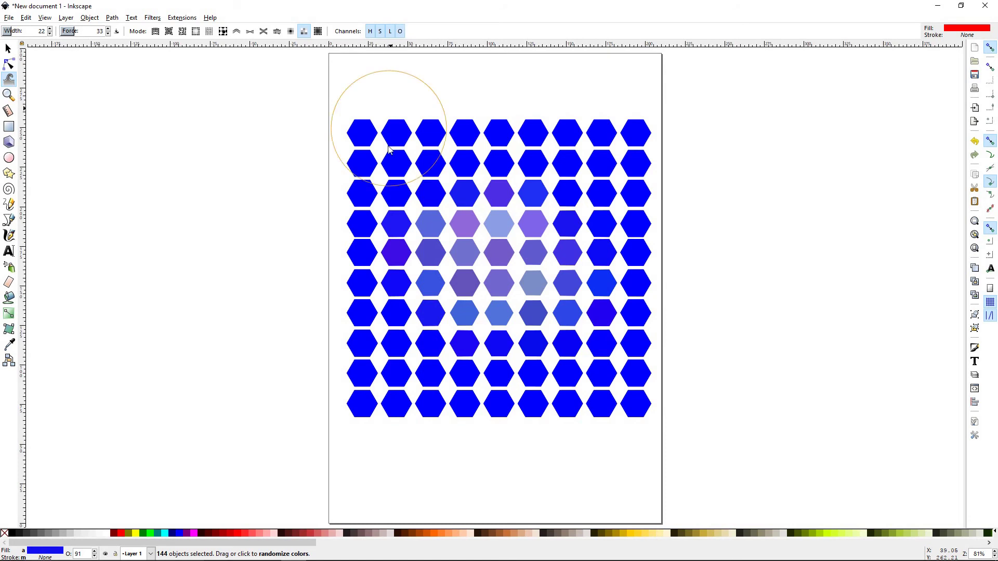
key(shift+s)
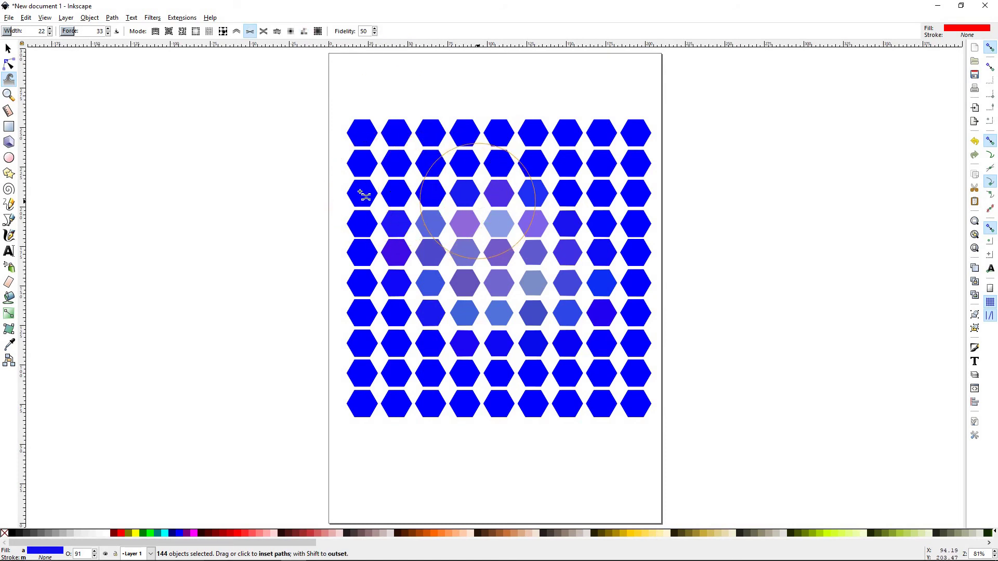
key(ctrl+z)
key(shift+j)
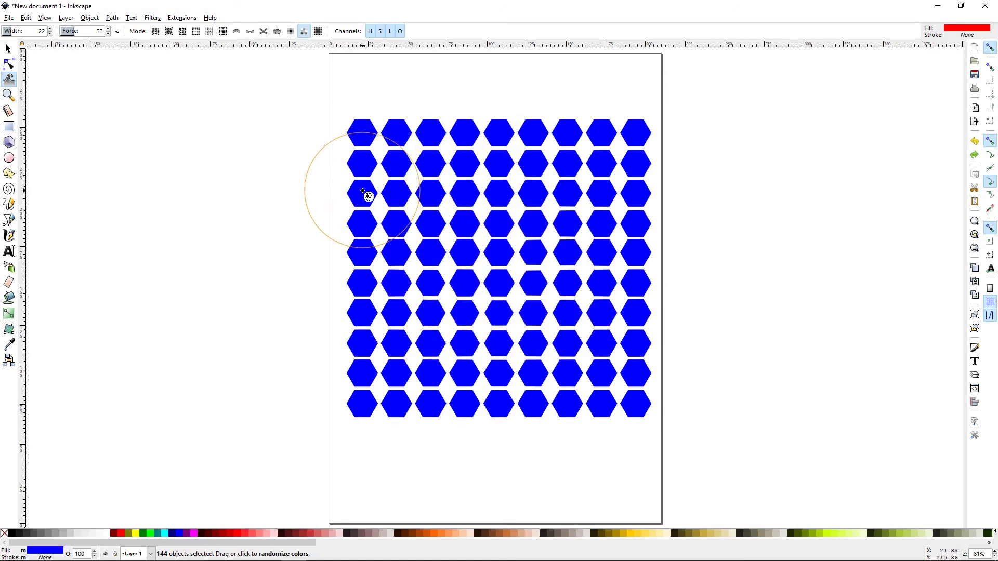
Blur the hexagons across the grid's middle with Blur mode, then undo the blur
click(318, 32)
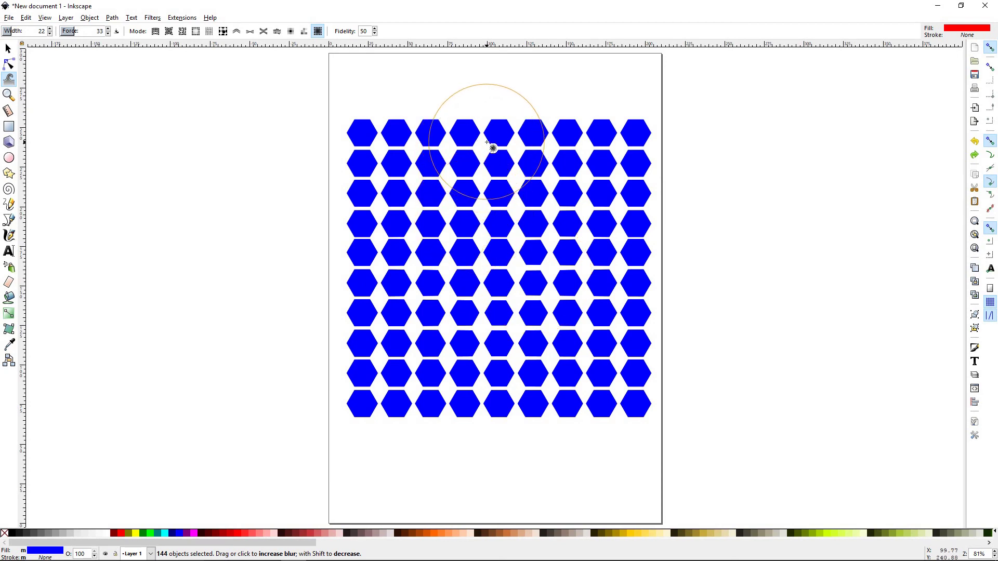
mouse_move(488, 142)
mouse_down()
mouse_move(456, 175)
mouse_move(491, 224)
mouse_move(592, 237)
mouse_move(551, 333)
mouse_move(402, 316)
mouse_up()
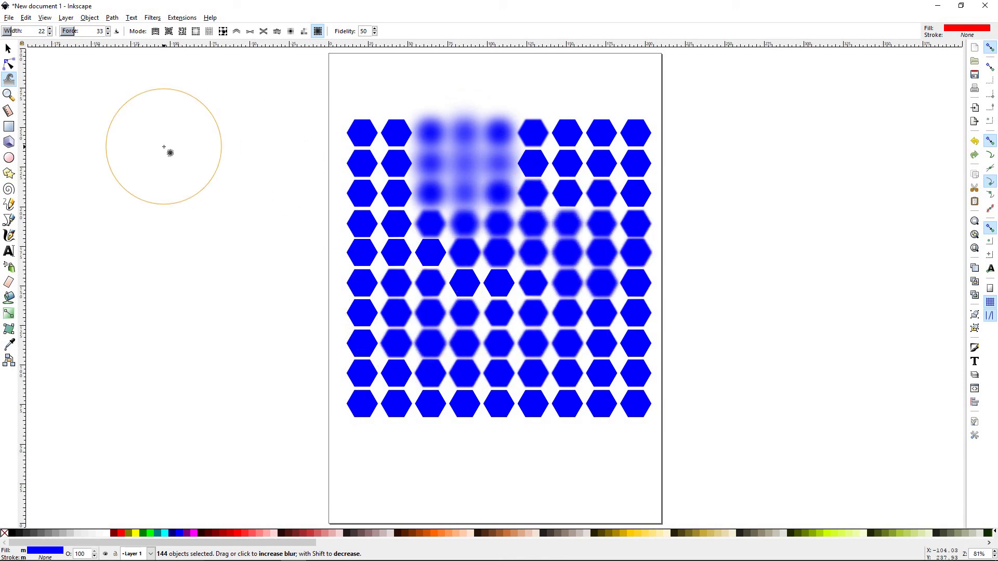
key(ctrl+z)
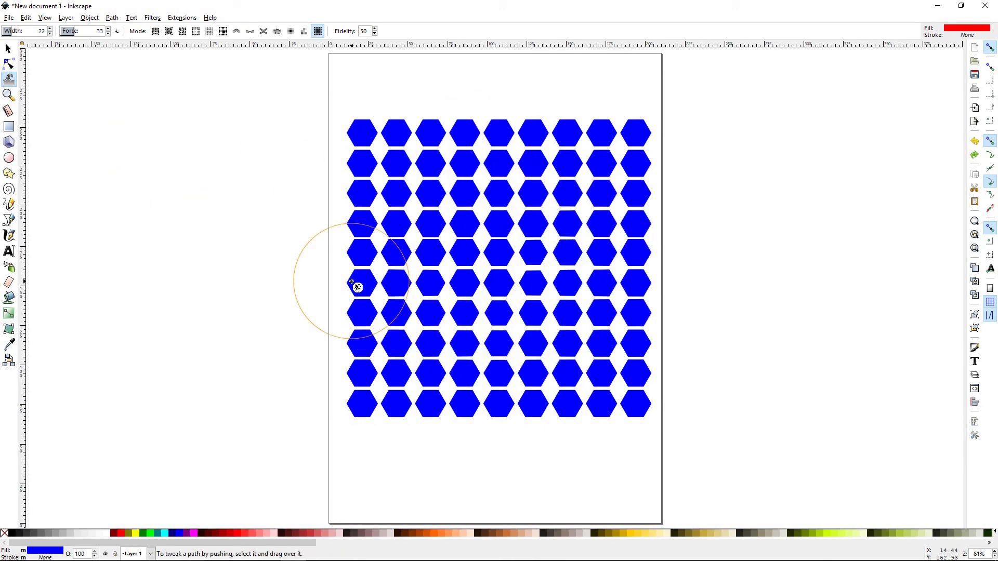